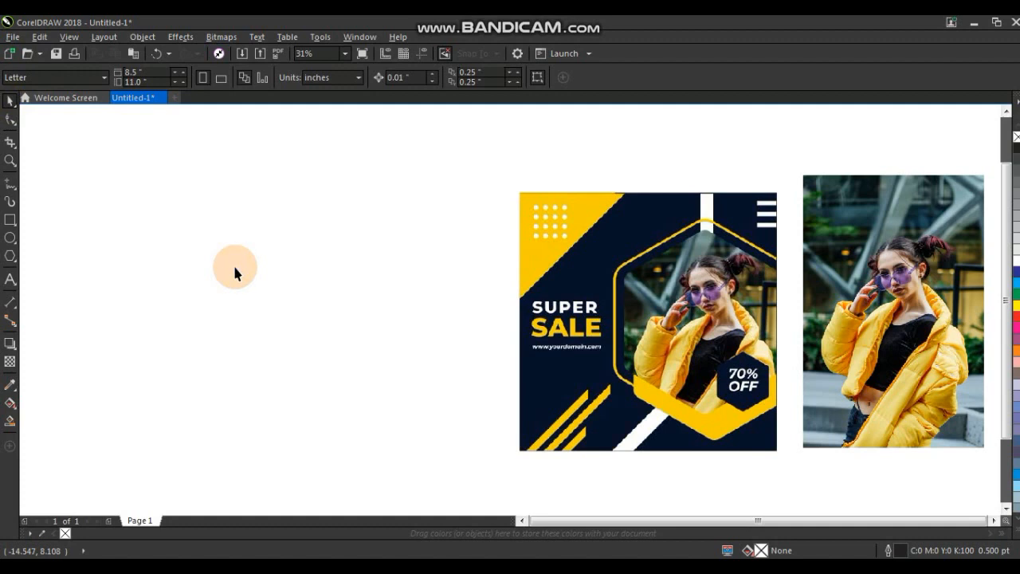
Step: Draw a near-square rectangle about 12.4 by 11.69 inches beside the reference poster
{"action": "left_click", "coordinate": [10, 220]}
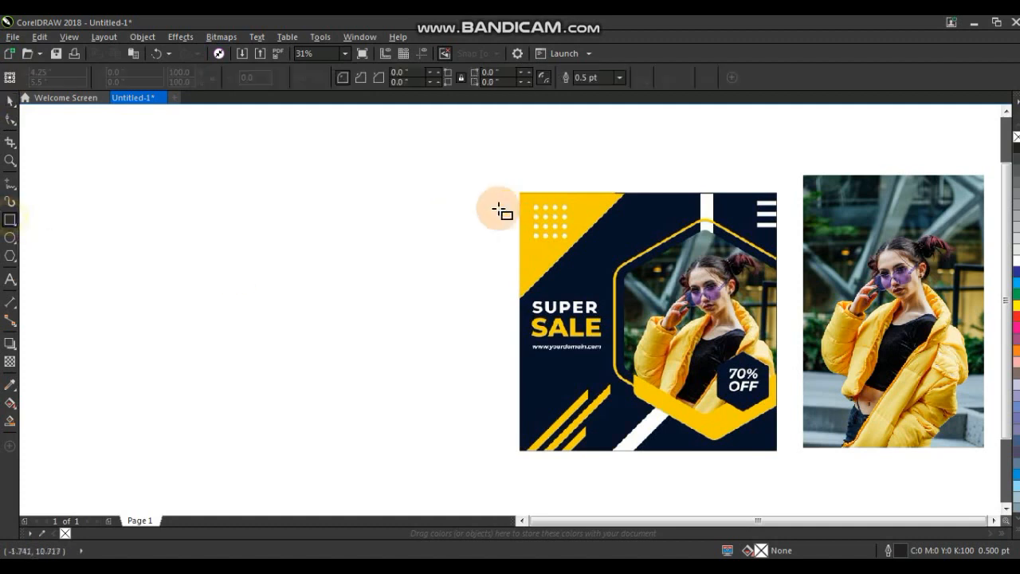
{"action": "left_click_drag", "start_coordinate": [503, 194], "coordinate": [229, 453]}
{"action": "left_click", "coordinate": [11, 100]}
{"action": "left_click", "coordinate": [72, 213]}
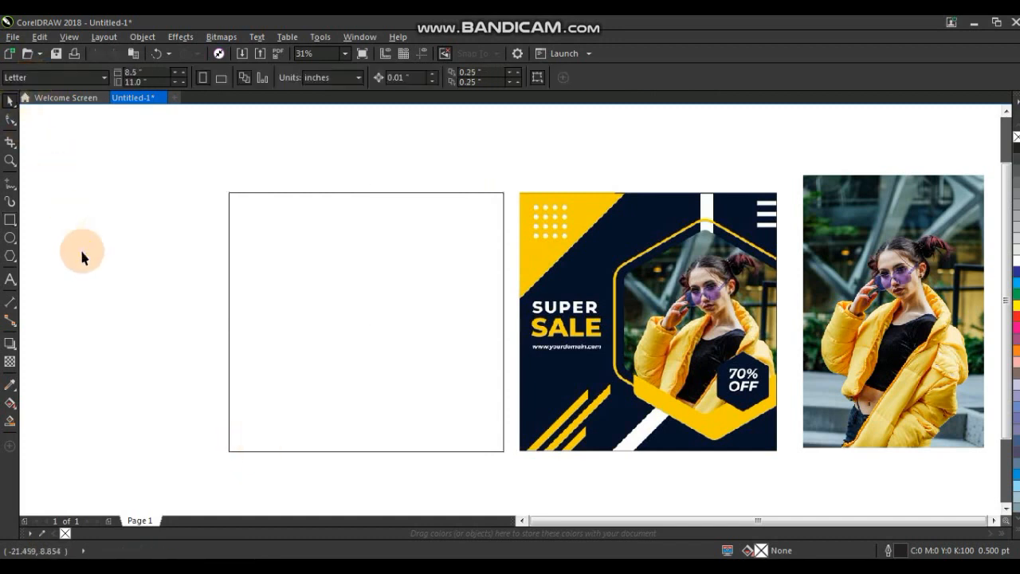
Step: Draw a closed triangle about 6.1 by 6.9 inches with straight freehand lines, overlapping the rectangle's upper-left corner
{"action": "left_click", "coordinate": [8, 188]}
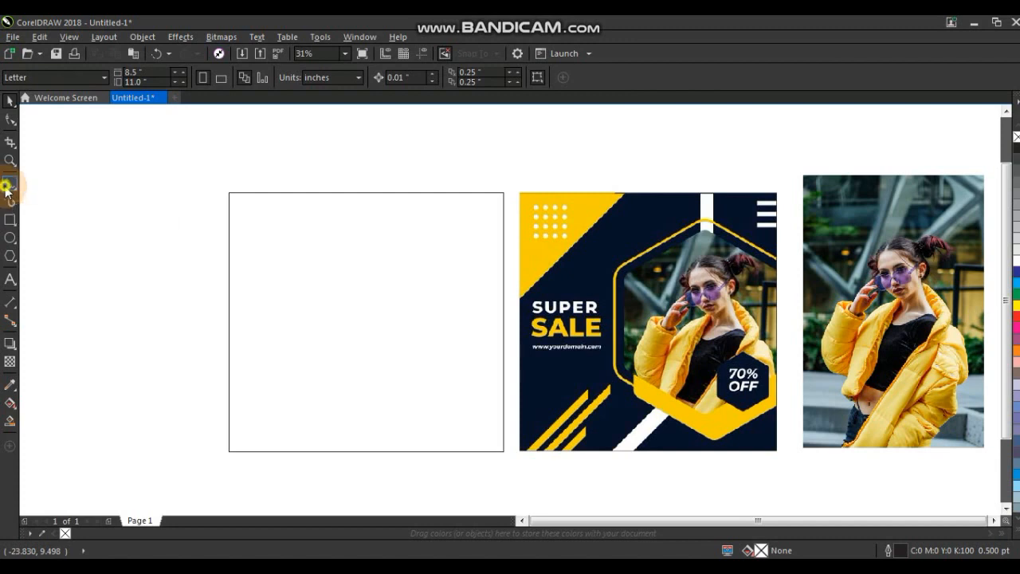
{"action": "left_click", "coordinate": [359, 192]}
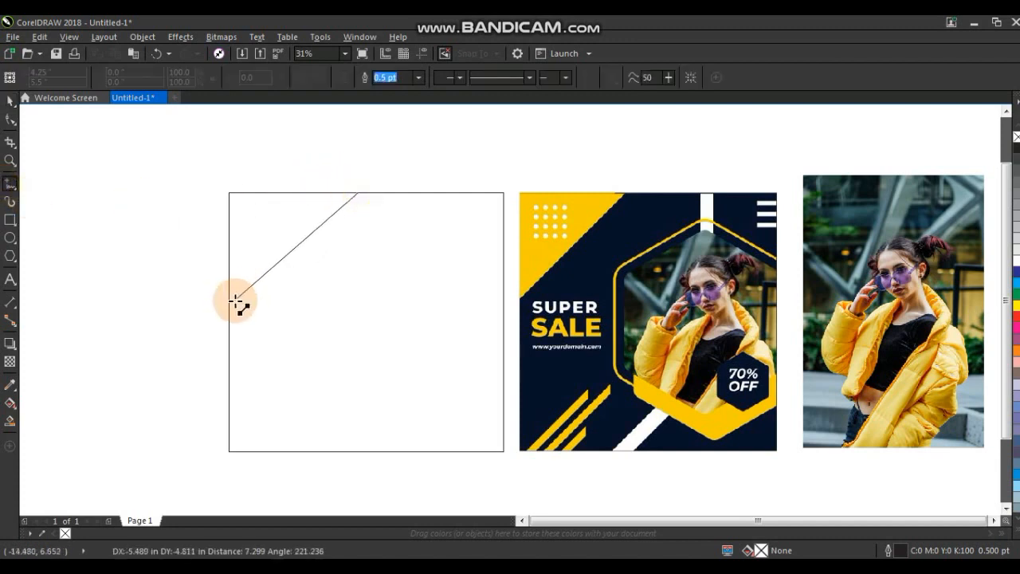
{"action": "left_click", "coordinate": [224, 323]}
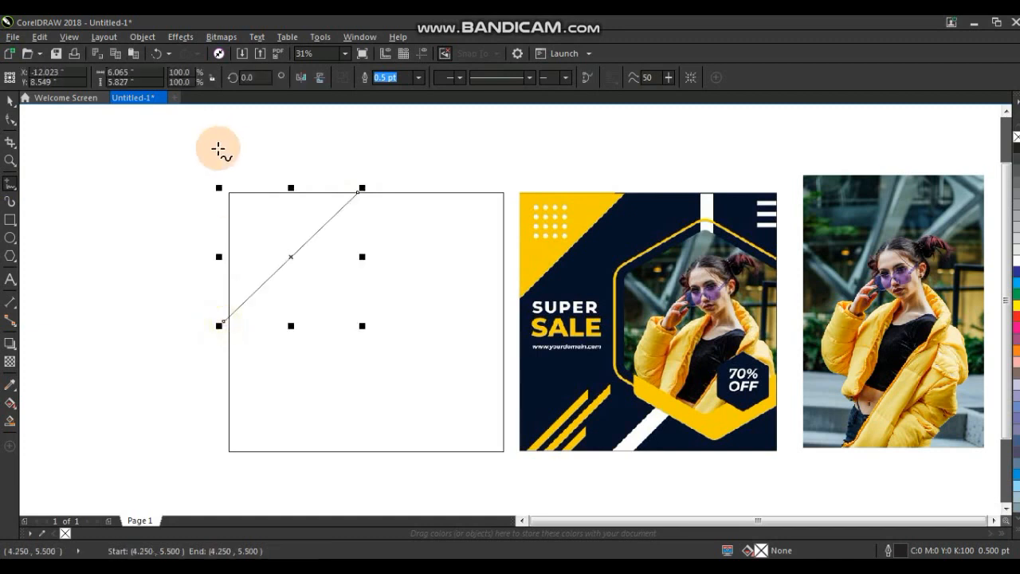
{"action": "left_click", "coordinate": [224, 323]}
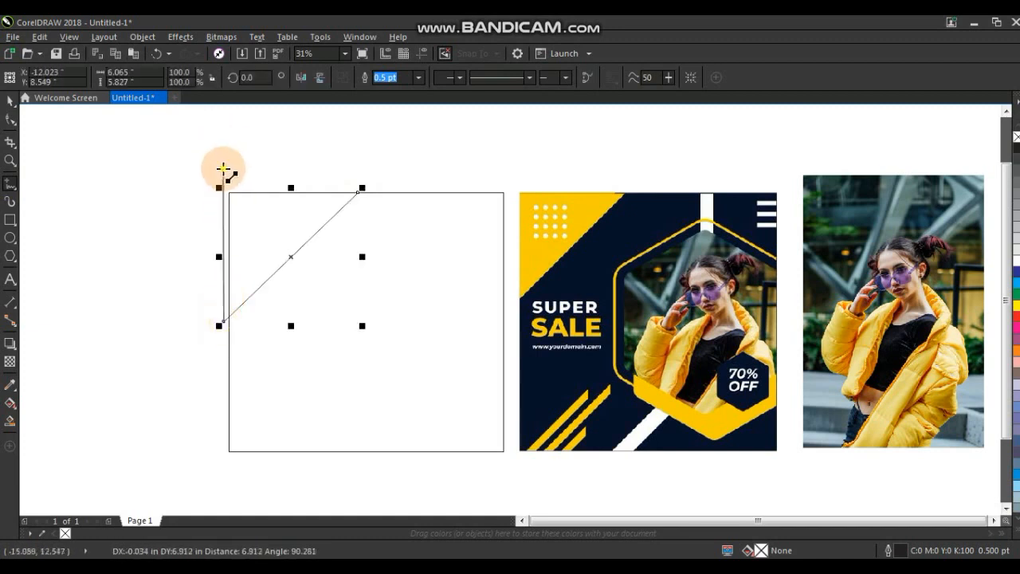
{"action": "left_click", "coordinate": [223, 167]}
{"action": "left_click", "coordinate": [358, 192]}
Step: Fill the corner triangle with deep yellow (C0 M20 Y100 K0)
{"action": "left_click", "coordinate": [10, 101]}
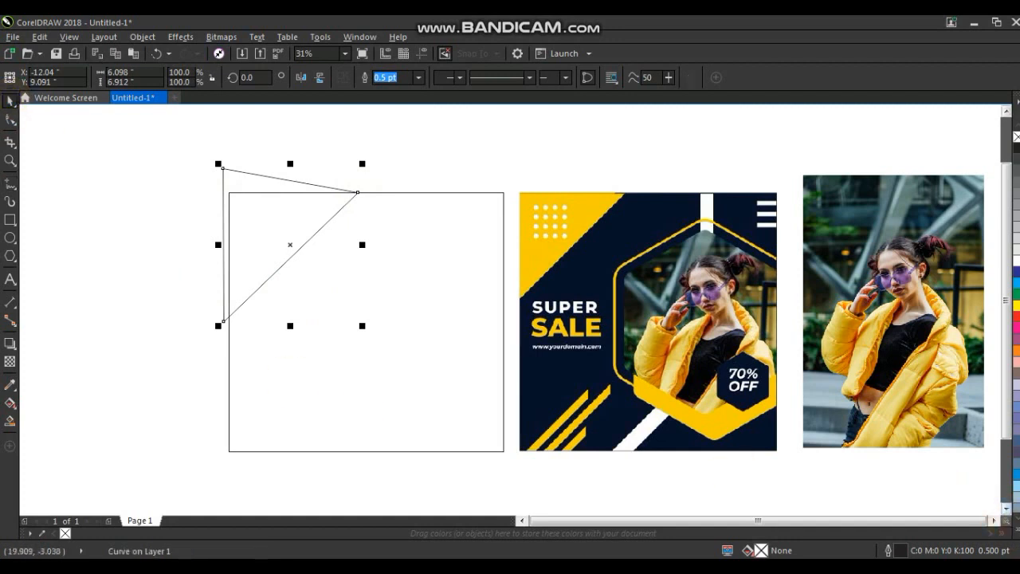
{"action": "left_click", "coordinate": [1017, 530]}
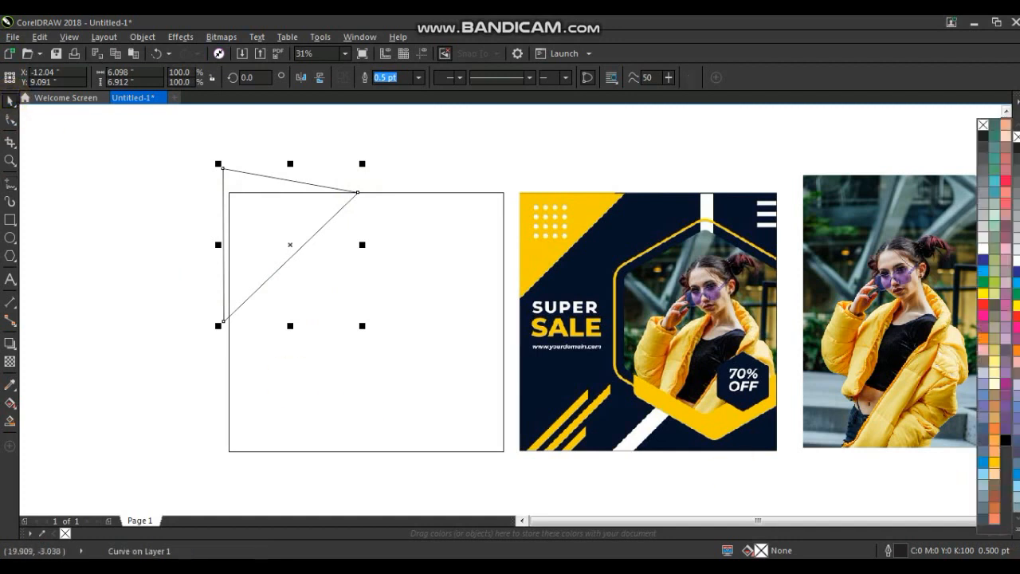
{"action": "left_click", "coordinate": [994, 471]}
{"action": "left_click", "coordinate": [460, 161]}
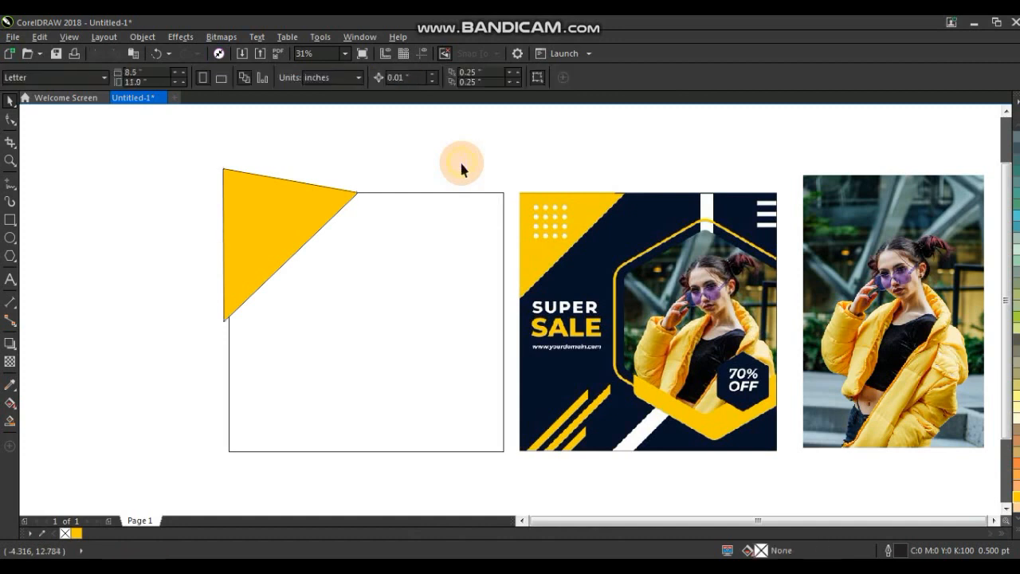
Step: Fill the large rectangle with dark navy, C95 M87 Y27 K67
{"action": "left_click", "coordinate": [498, 191]}
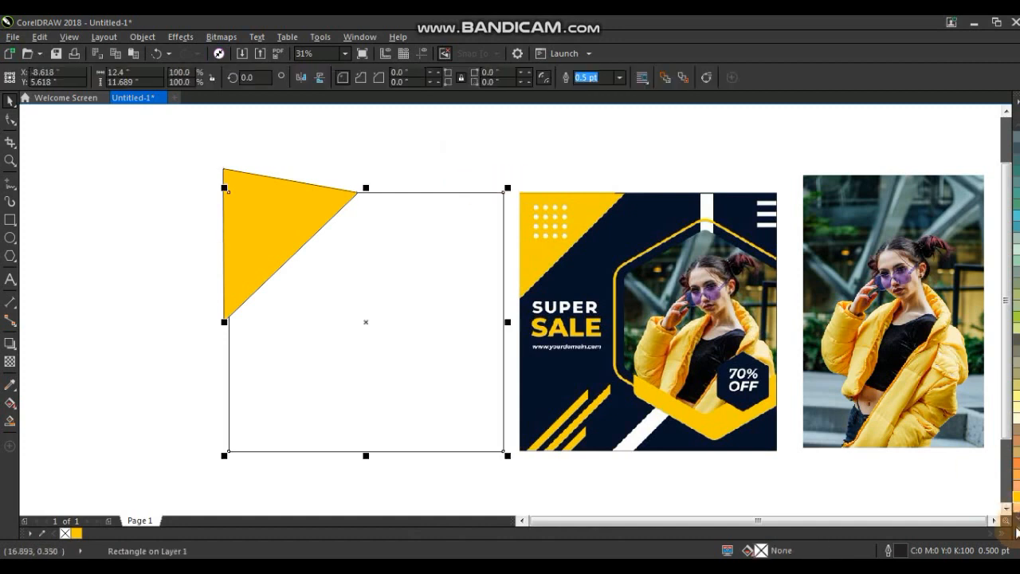
{"action": "left_click", "coordinate": [1006, 521]}
{"action": "left_click", "coordinate": [984, 259]}
{"action": "left_click", "coordinate": [10, 420]}
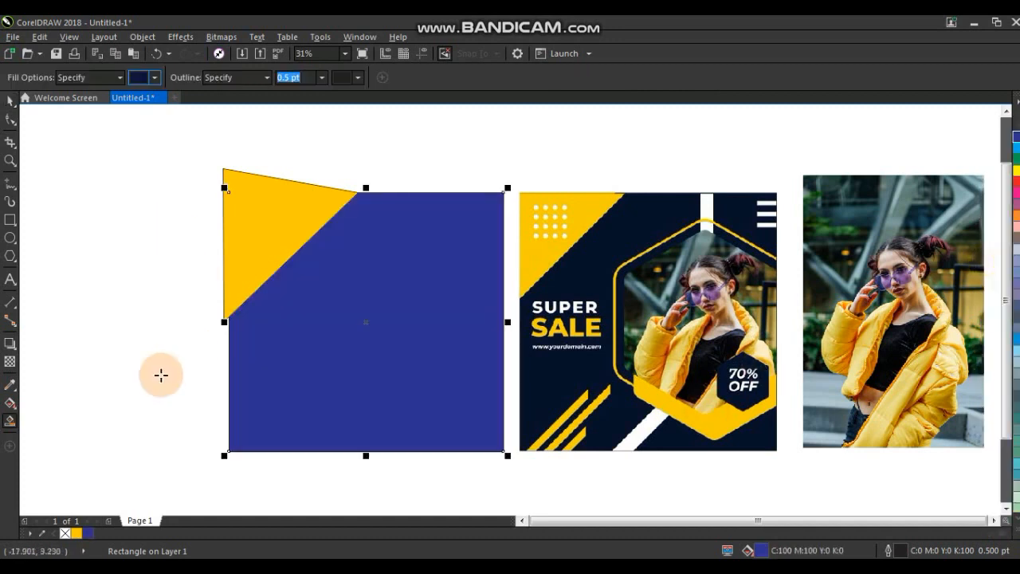
{"action": "left_click", "coordinate": [10, 404]}
{"action": "left_click", "coordinate": [141, 77]}
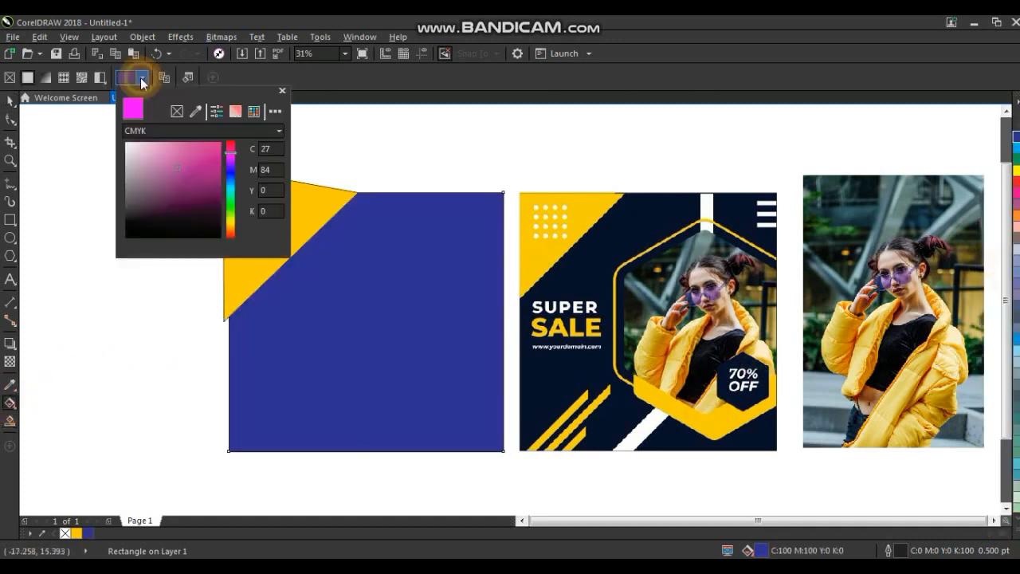
{"action": "left_click", "coordinate": [229, 175]}
{"action": "left_click_drag", "start_coordinate": [196, 176], "coordinate": [195, 198]}
{"action": "left_click", "coordinate": [193, 203]}
{"action": "left_click", "coordinate": [194, 206]}
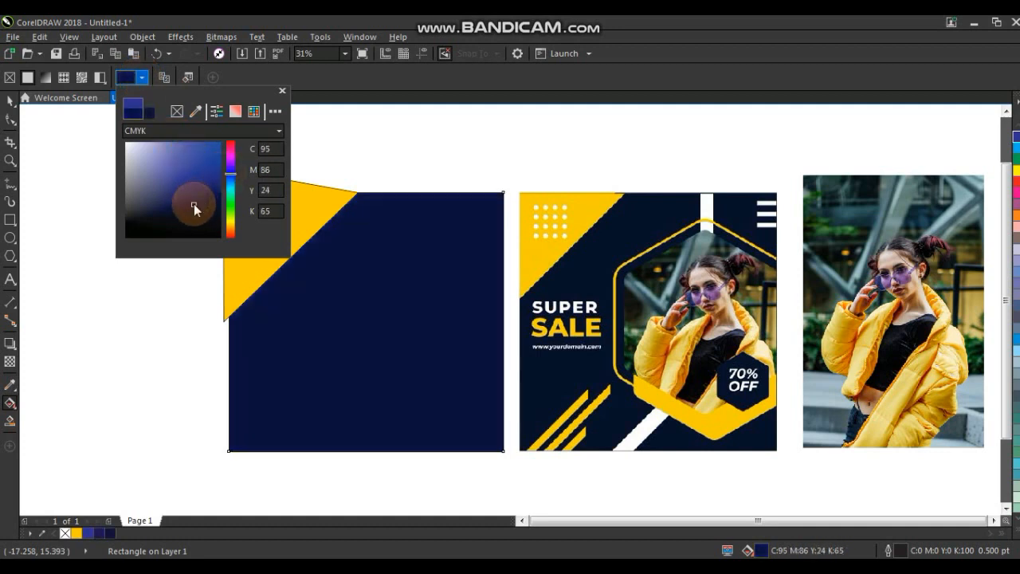
{"action": "left_click", "coordinate": [193, 205]}
{"action": "left_click", "coordinate": [9, 103]}
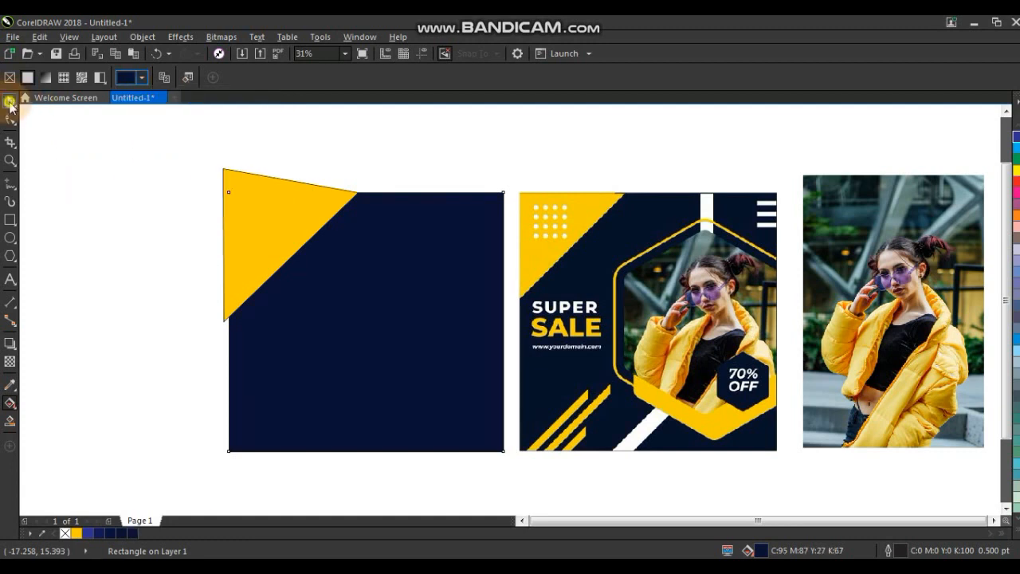
{"action": "left_click", "coordinate": [104, 192]}
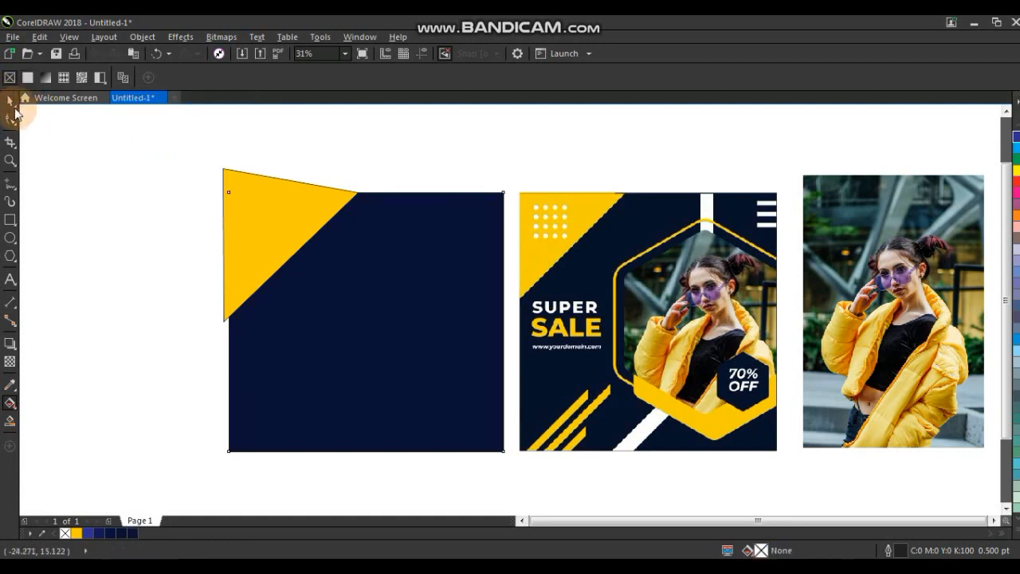
Step: Remove the outline from the yellow corner triangle
{"action": "left_click", "coordinate": [260, 226]}
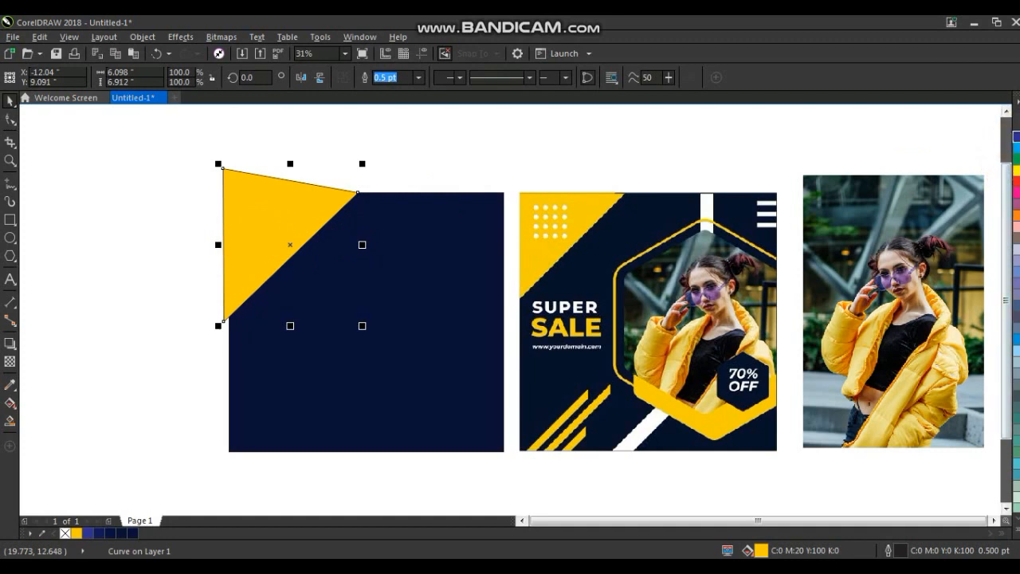
{"action": "left_click", "coordinate": [1017, 531]}
{"action": "right_click", "coordinate": [983, 125]}
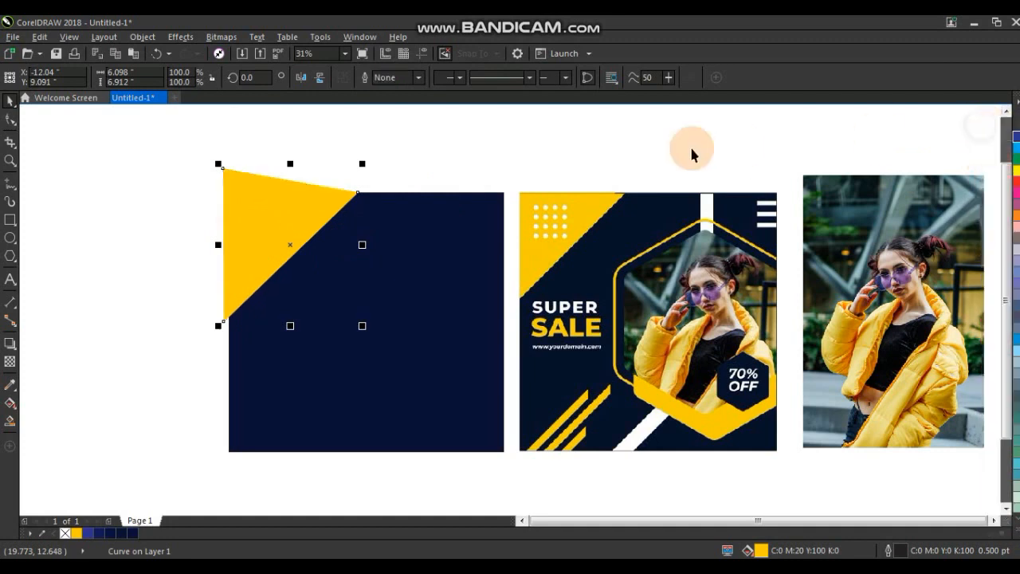
{"action": "left_click", "coordinate": [656, 152]}
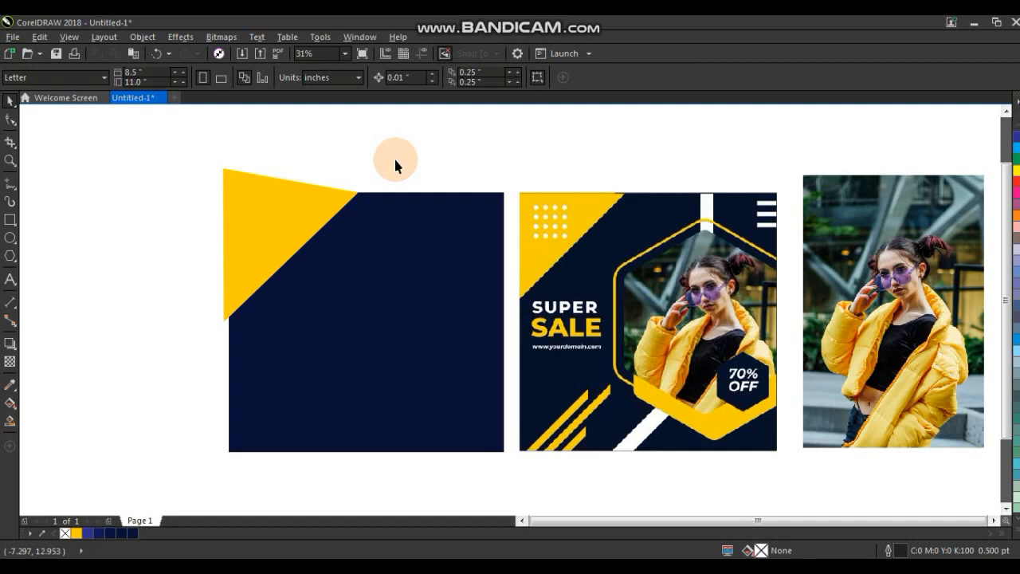
Step: Draw a small circle in the yellow triangle and scale it to about 0.26 inch across
{"action": "left_click", "coordinate": [10, 159]}
{"action": "left_click_drag", "start_coordinate": [169, 156], "coordinate": [646, 340]}
{"action": "left_click", "coordinate": [11, 238]}
{"action": "left_click_drag", "start_coordinate": [164, 217], "coordinate": [172, 232]}
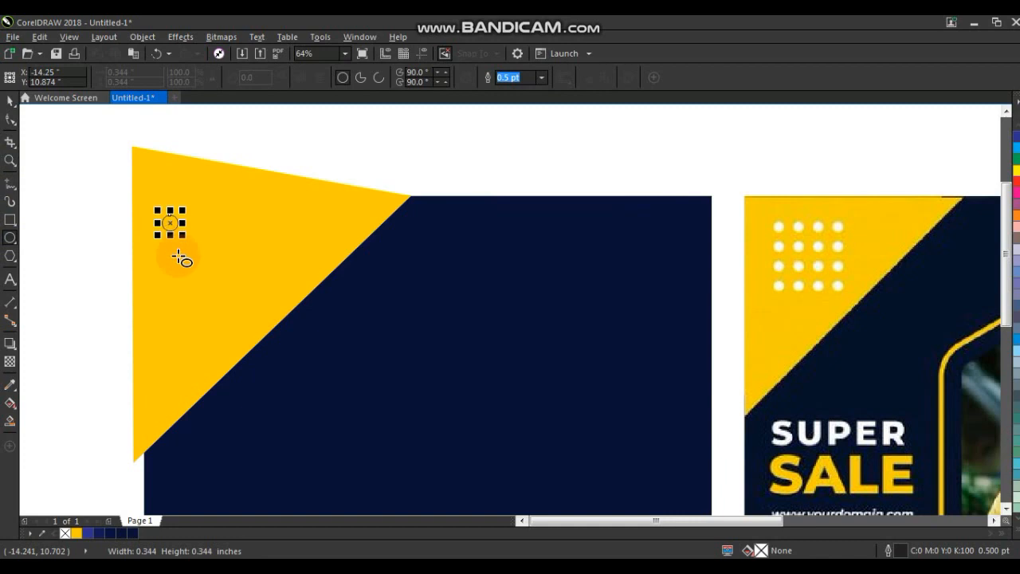
{"action": "left_click", "coordinate": [9, 112]}
{"action": "left_click_drag", "start_coordinate": [183, 209], "coordinate": [187, 253]}
Step: Duplicate the small circle straight down at equal spacing to make a column of four
{"action": "left_click", "coordinate": [100, 240]}
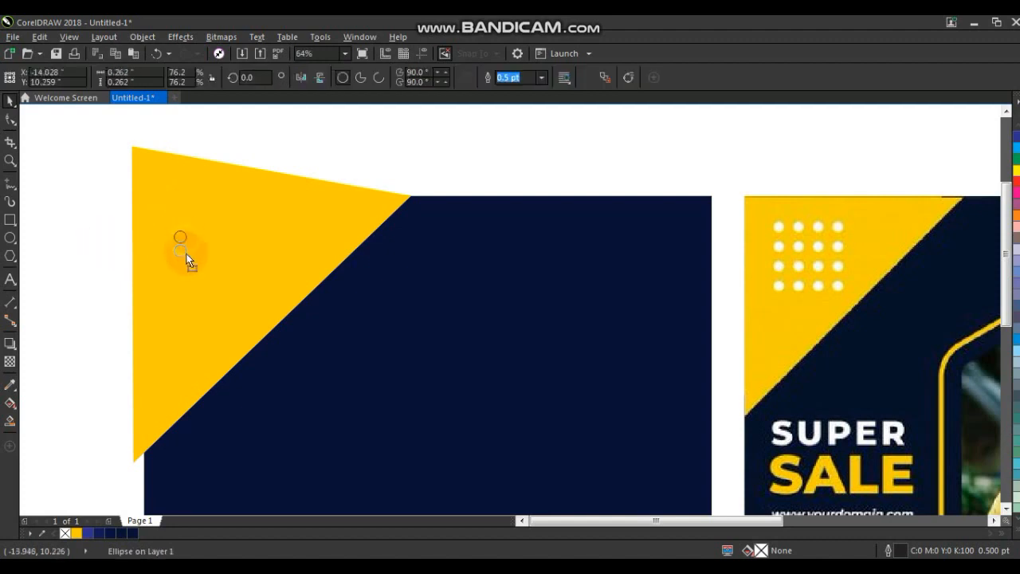
{"action": "key", "text": "ctrl+r"}
{"action": "key", "text": "ctrl+r"}
Step: Fill the four circles with white and remove their outlines
{"action": "left_click_drag", "start_coordinate": [214, 319], "coordinate": [213, 319]}
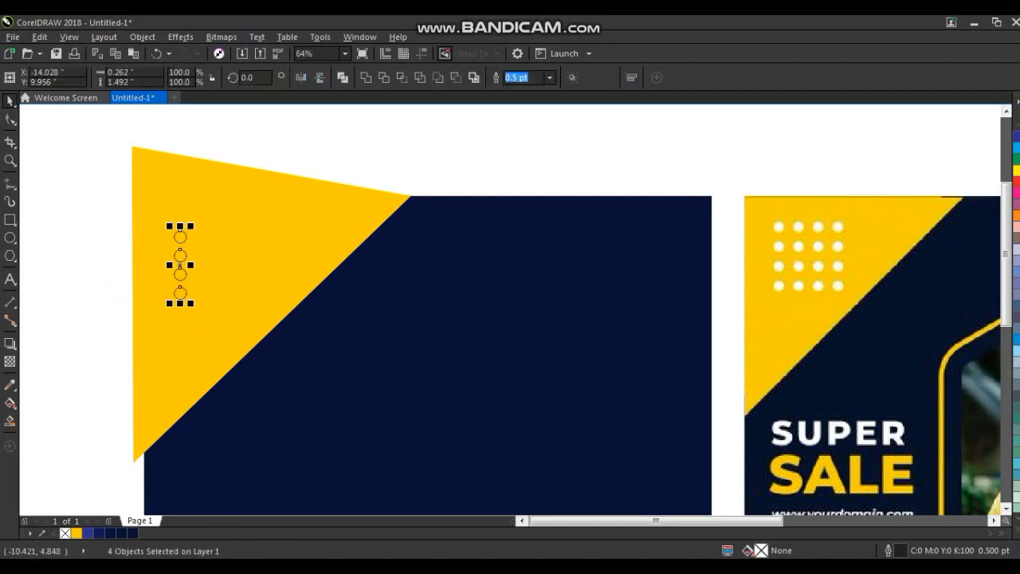
{"action": "left_click", "coordinate": [76, 533]}
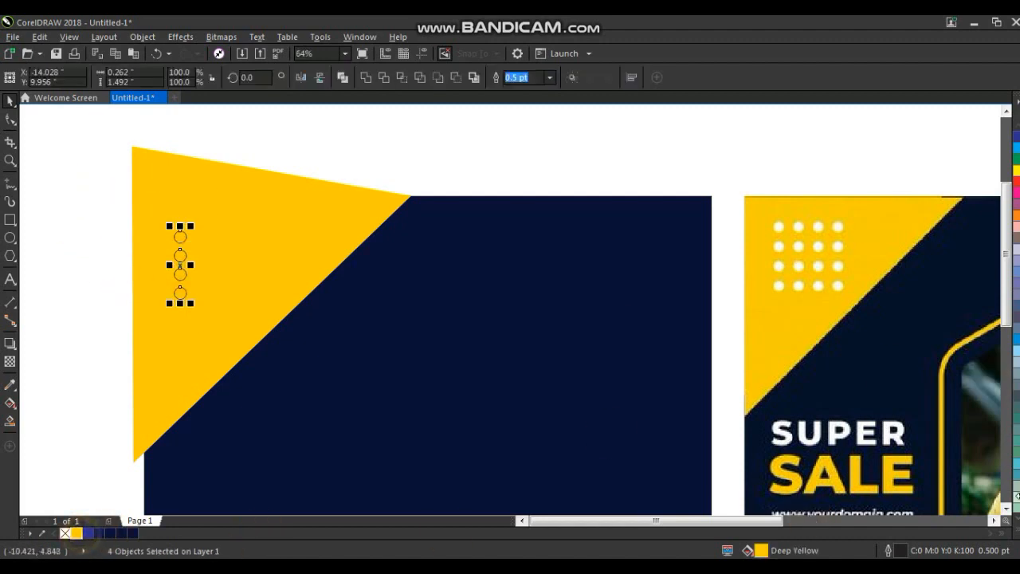
{"action": "left_click", "coordinate": [1011, 534]}
{"action": "left_click", "coordinate": [980, 249]}
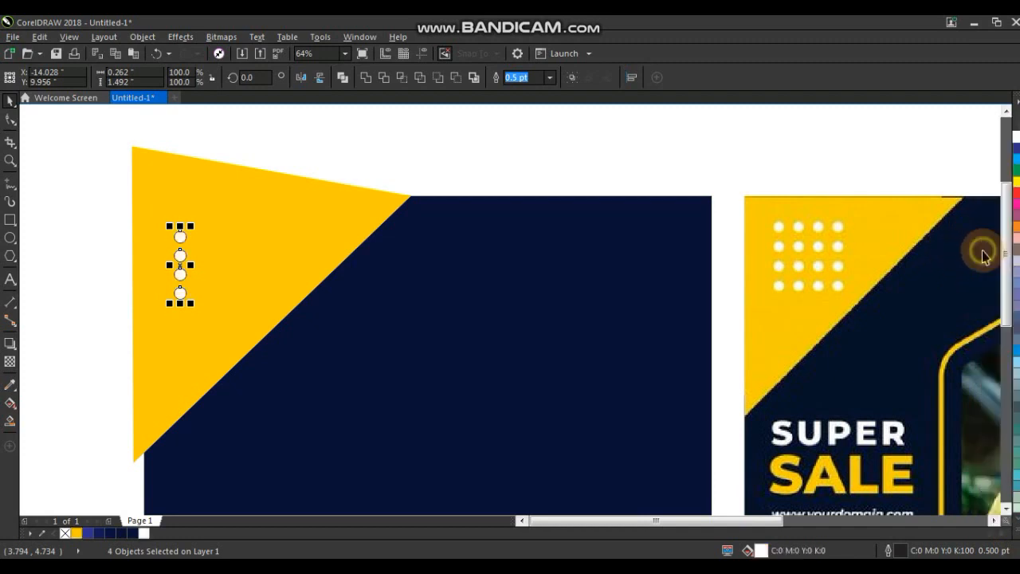
{"action": "right_click", "coordinate": [65, 533]}
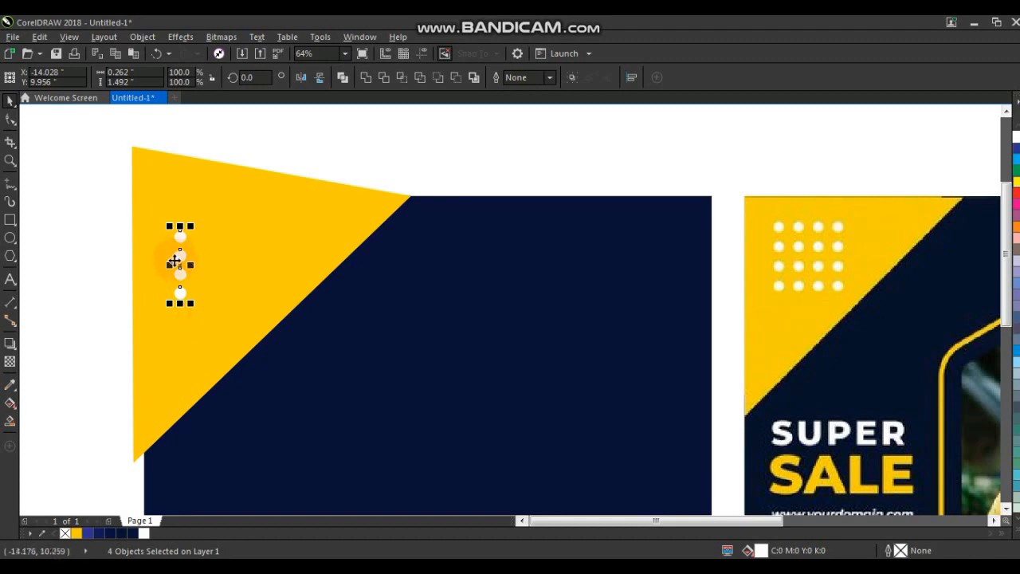
Step: Duplicate the column of dots sideways at equal spacing into a 4 by 4 grid and group all the dots
{"action": "left_click_drag", "start_coordinate": [193, 258], "coordinate": [197, 259]}
{"action": "key", "text": "ctrl+r"}
{"action": "key", "text": "ctrl+r"}
{"action": "left_click_drag", "start_coordinate": [79, 190], "coordinate": [297, 328]}
{"action": "key", "text": "ctrl+g"}
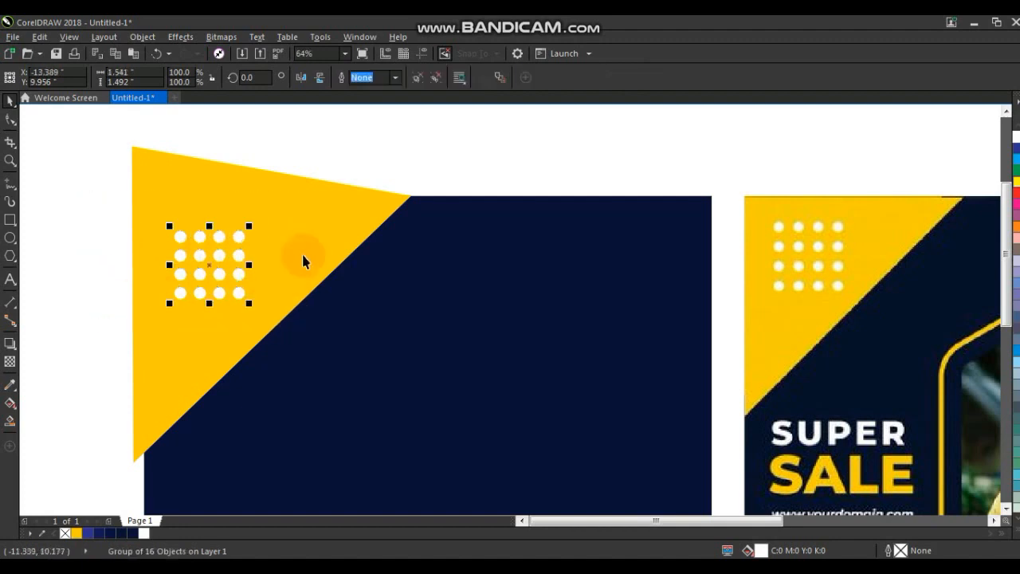
Step: PowerClip the yellow triangle inside the navy rectangle
{"action": "left_click", "coordinate": [303, 255]}
{"action": "right_click", "coordinate": [303, 255]}
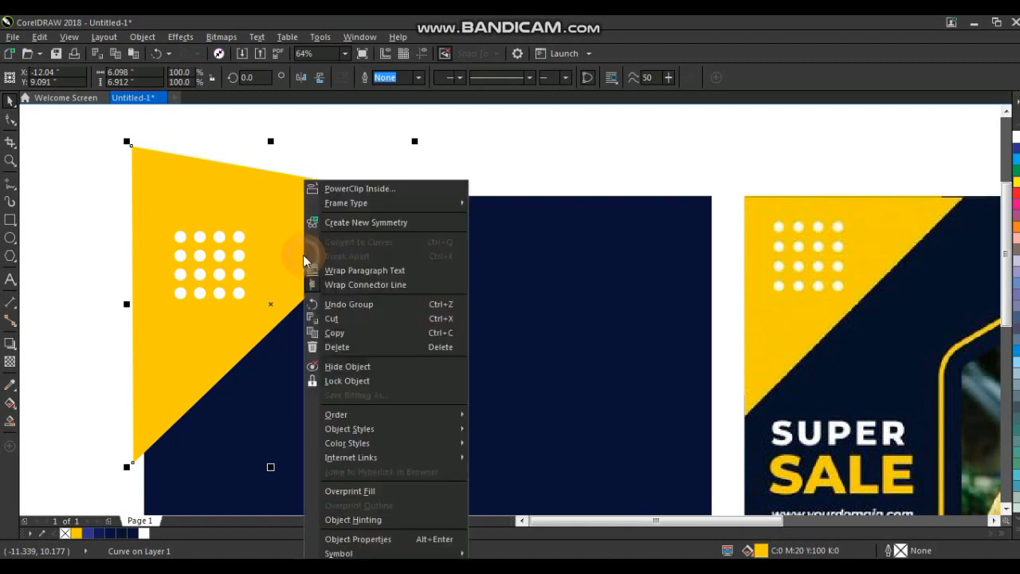
{"action": "left_click", "coordinate": [353, 189]}
{"action": "left_click", "coordinate": [528, 229]}
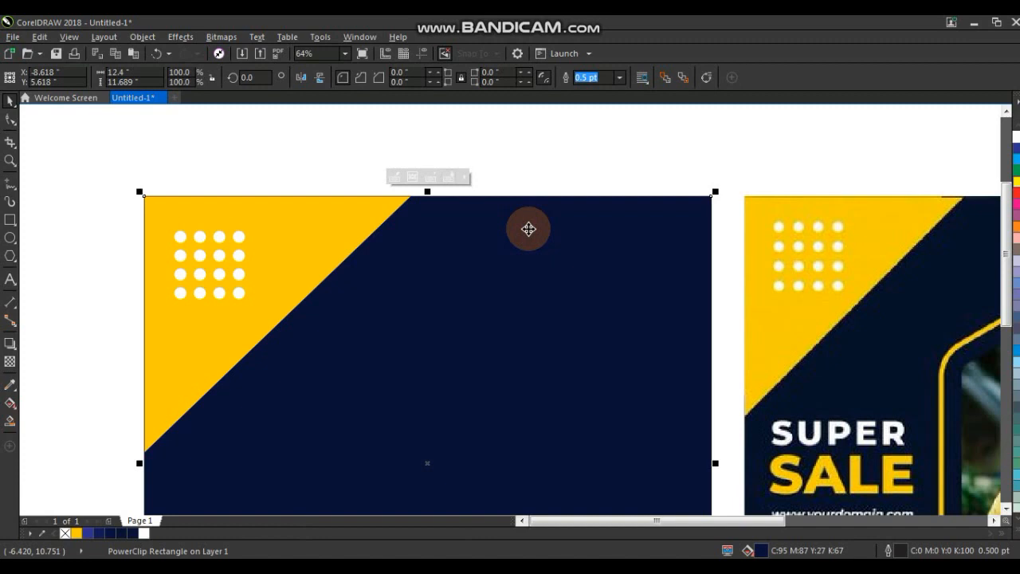
Step: Draw a horizontal bar about 8.87 by 0.34 inches across the navy rectangle's left edge and fill it with deep yellow
{"action": "scroll", "coordinate": [528, 229], "scroll_direction": "down", "scroll_amount": 2}
{"action": "left_click", "coordinate": [669, 275], "text": "shift"}
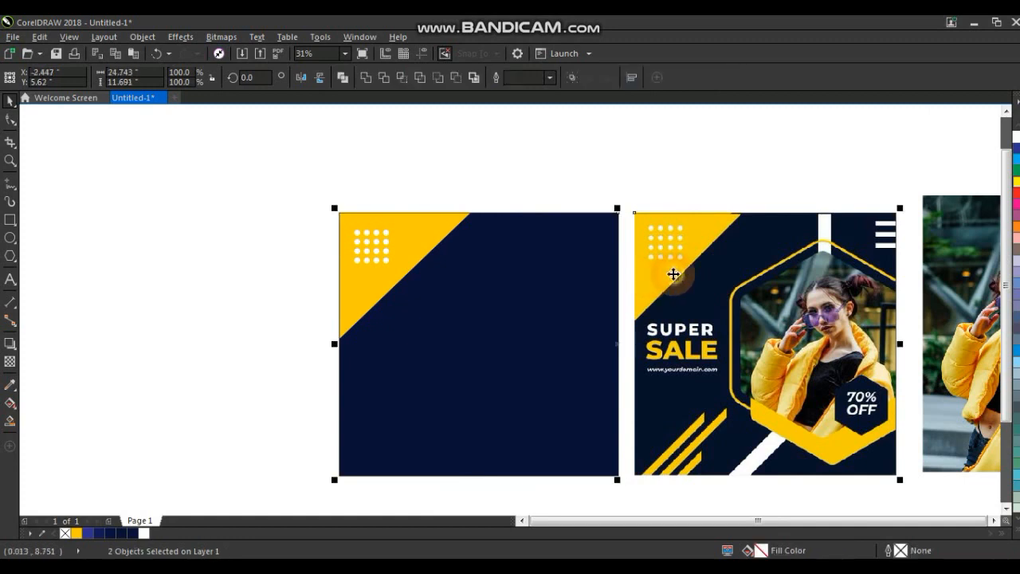
{"action": "scroll", "coordinate": [697, 253], "scroll_direction": "up", "scroll_amount": 1}
{"action": "key", "text": "Escape"}
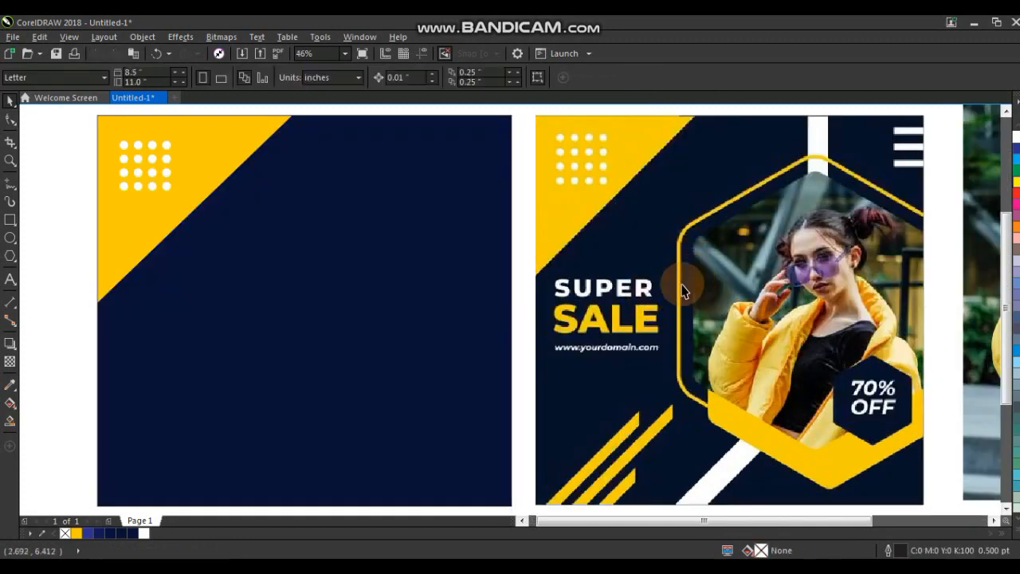
{"action": "left_click", "coordinate": [8, 221]}
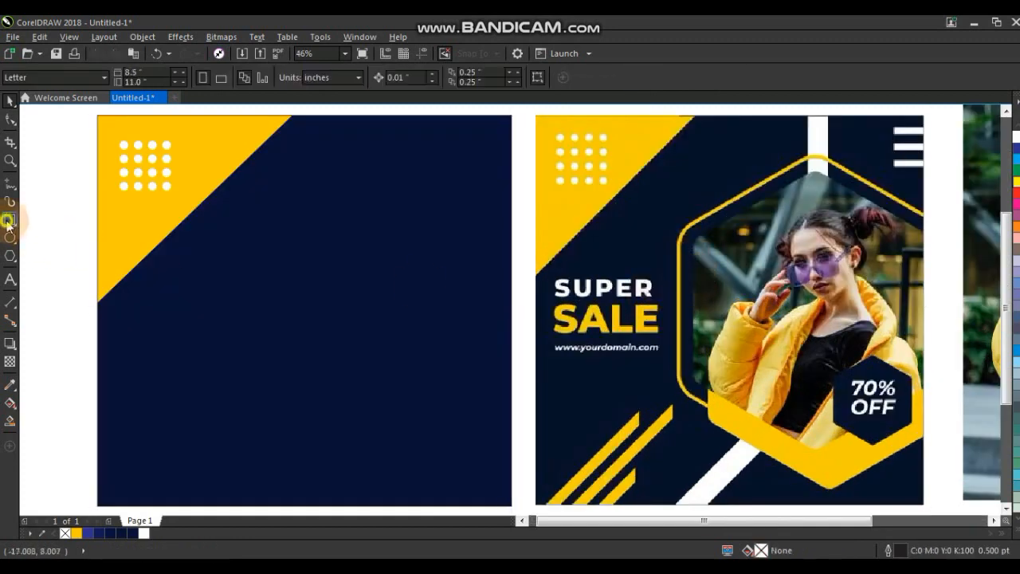
{"action": "left_click_drag", "start_coordinate": [68, 362], "coordinate": [367, 372]}
{"action": "left_click", "coordinate": [9, 99]}
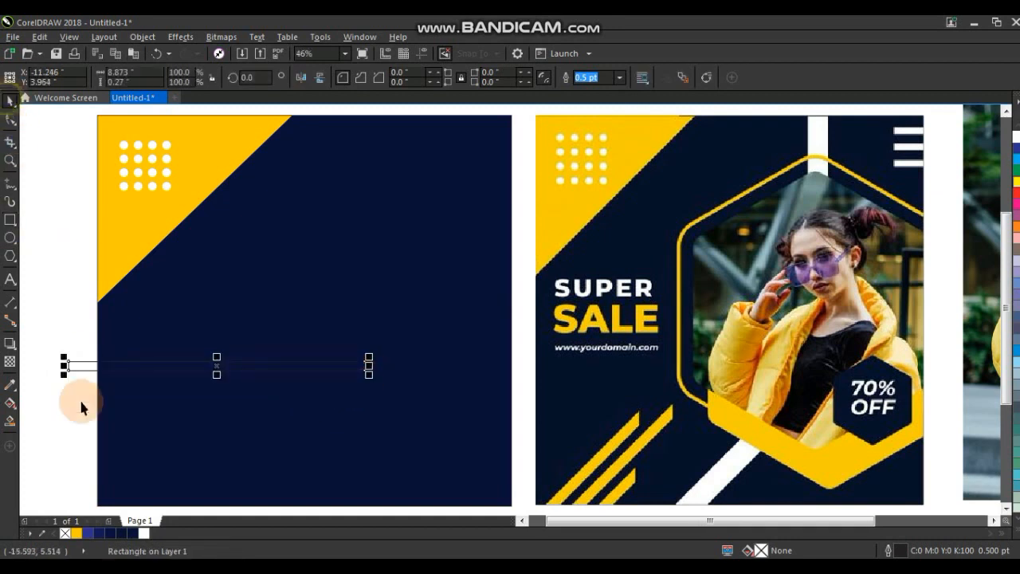
{"action": "left_click", "coordinate": [76, 533]}
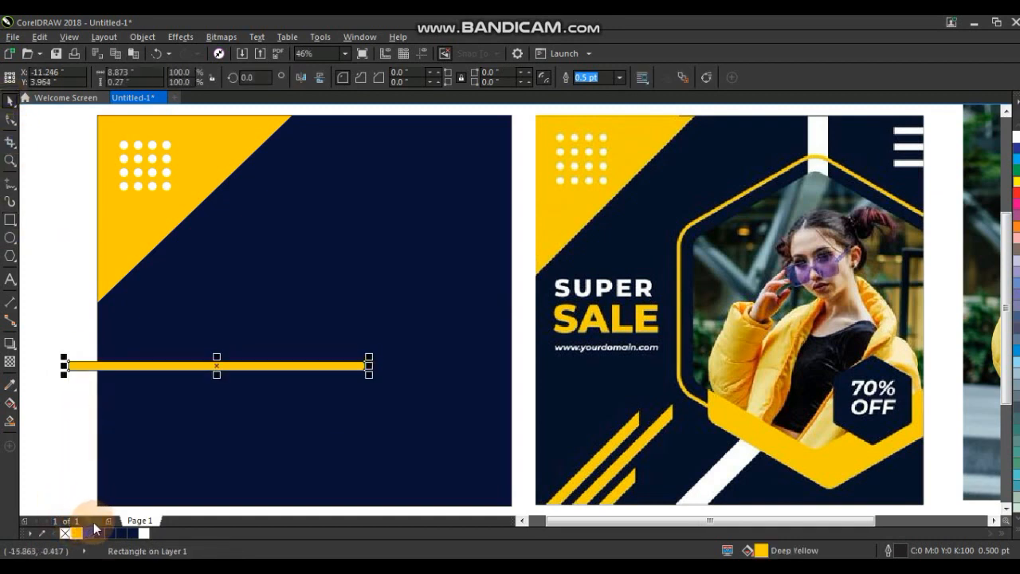
{"action": "left_click_drag", "start_coordinate": [215, 382], "coordinate": [216, 386]}
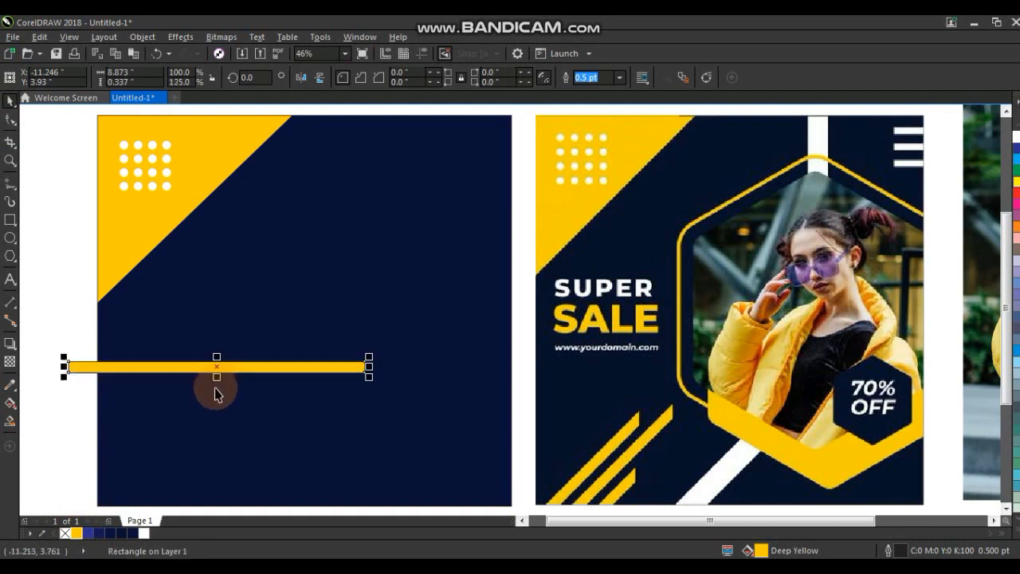
Step: Convert the yellow bar to curves and shift its lower-right corner inward about 0.27 inches to slant the end
{"action": "left_click", "coordinate": [9, 159]}
{"action": "left_click_drag", "start_coordinate": [46, 337], "coordinate": [398, 395]}
{"action": "left_click", "coordinate": [10, 120]}
{"action": "key", "text": "ctrl+q"}
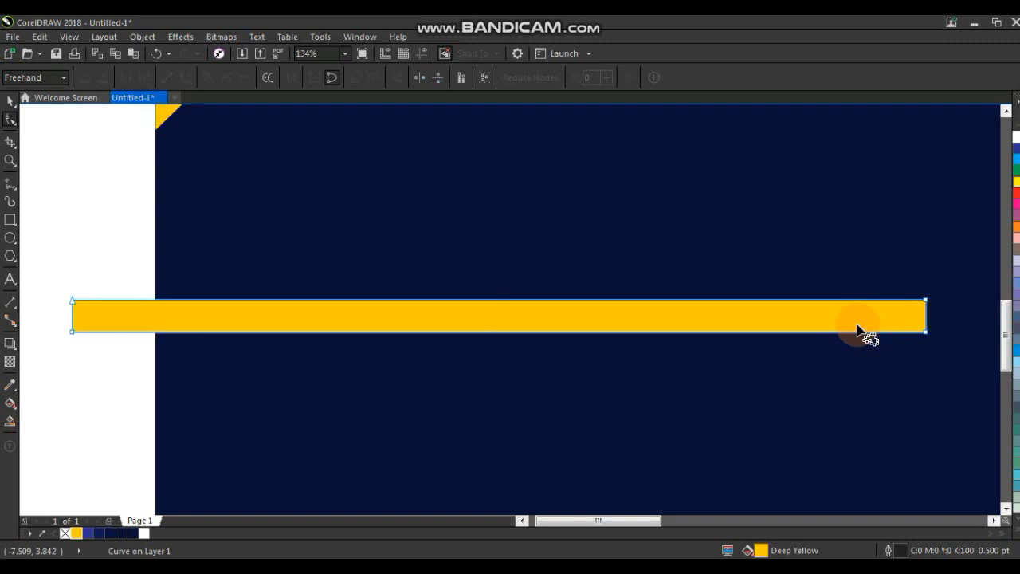
{"action": "left_click", "coordinate": [926, 333]}
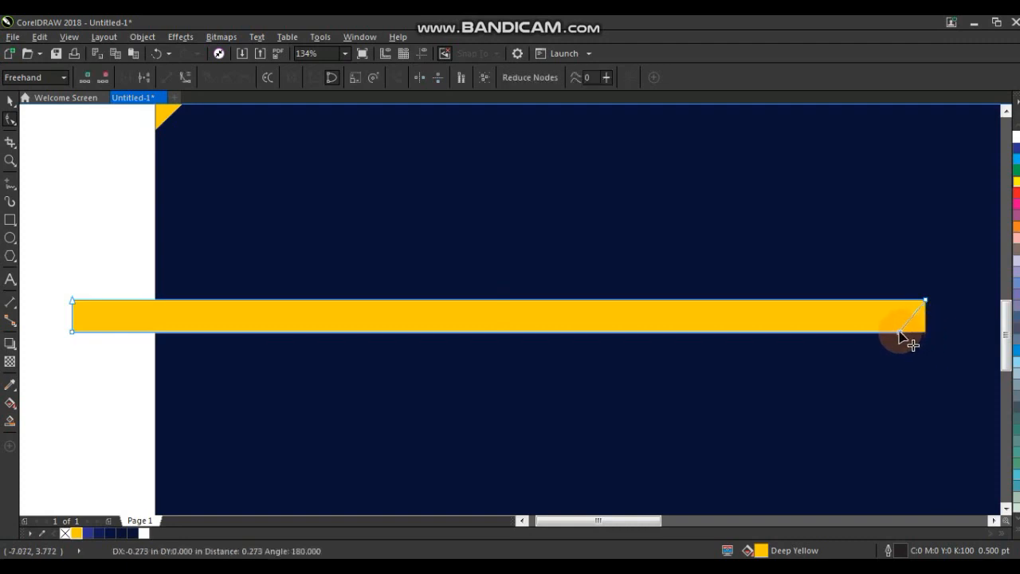
{"action": "left_click", "coordinate": [899, 333]}
{"action": "left_click", "coordinate": [10, 100]}
{"action": "left_click", "coordinate": [478, 368]}
{"action": "scroll", "coordinate": [479, 368], "scroll_direction": "down", "scroll_amount": 3}
{"action": "left_click", "coordinate": [730, 439]}
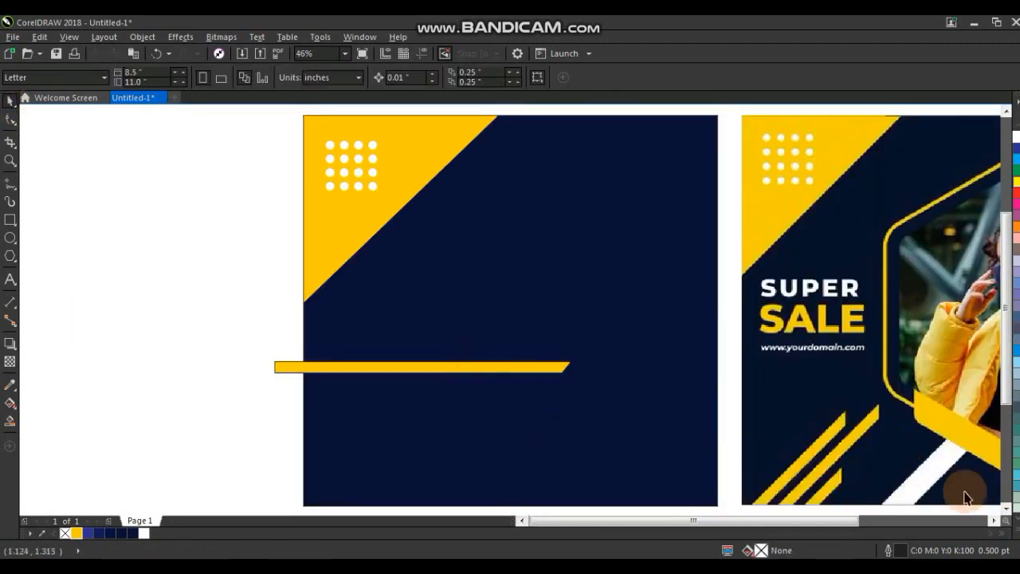
Step: Duplicate the slanted bar twice below the original, offsetting the copies sideways, and select all three bars
{"action": "left_click", "coordinate": [994, 521]}
{"action": "left_click", "coordinate": [994, 520]}
{"action": "left_click", "coordinate": [1006, 508]}
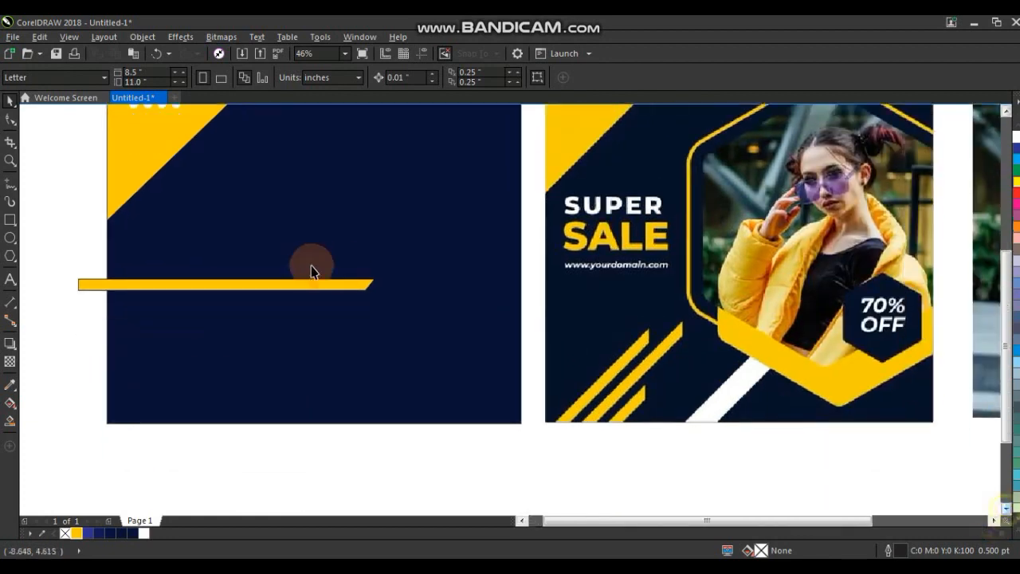
{"action": "left_click", "coordinate": [313, 272]}
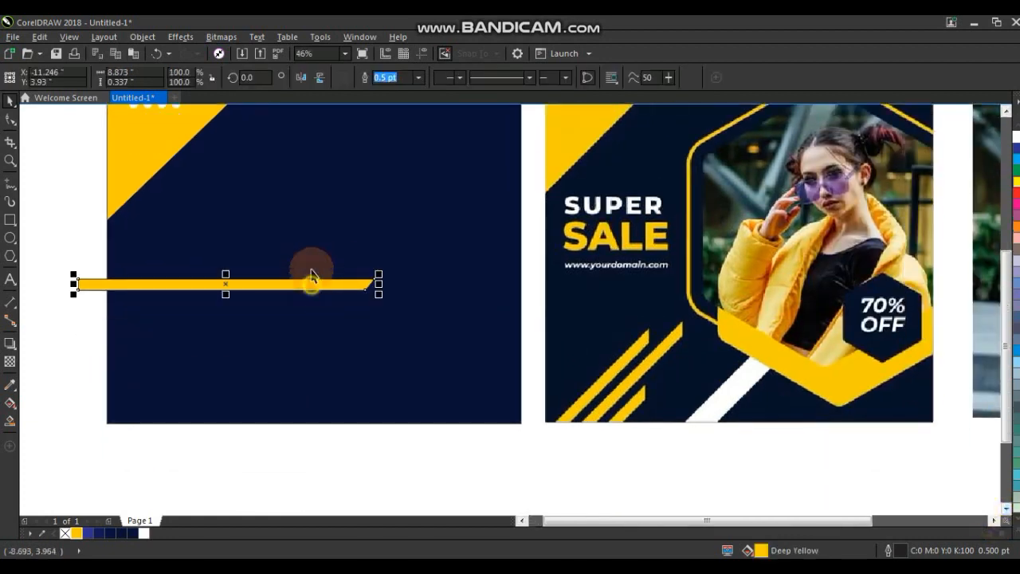
{"action": "left_click", "coordinate": [322, 78]}
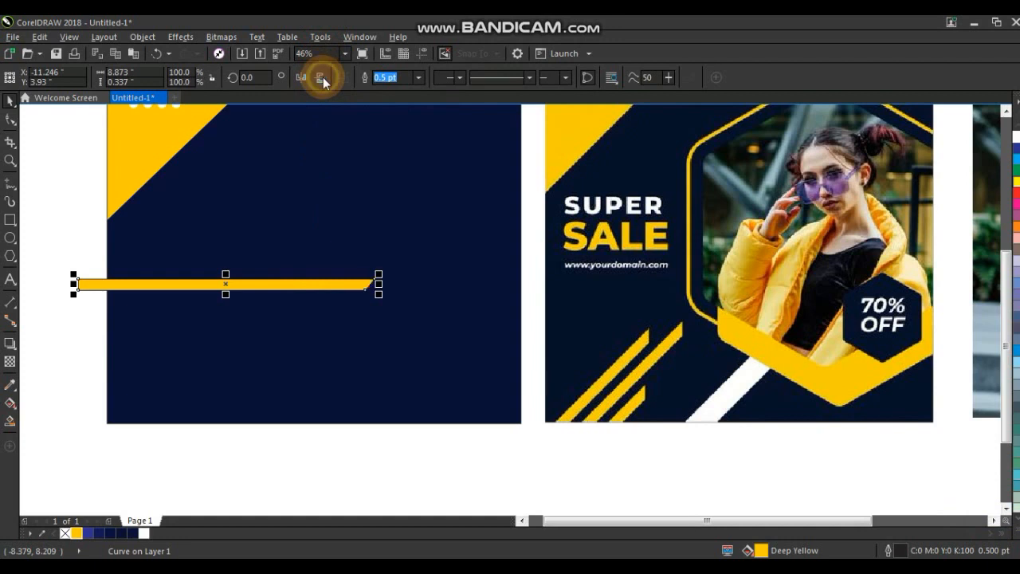
{"action": "left_click_drag", "start_coordinate": [320, 287], "coordinate": [347, 304]}
{"action": "left_click_drag", "start_coordinate": [288, 314], "coordinate": [258, 323]}
{"action": "left_click", "coordinate": [248, 304], "text": "shift"}
{"action": "left_click", "coordinate": [249, 286], "text": "shift"}
Step: Rotate the three bars to about 45.6 degrees and place them across the navy rectangle's lower-left corner
{"action": "left_click", "coordinate": [375, 305]}
{"action": "left_click_drag", "start_coordinate": [410, 335], "coordinate": [343, 202]}
{"action": "left_click", "coordinate": [291, 223]}
{"action": "left_click_drag", "start_coordinate": [291, 223], "coordinate": [230, 350]}
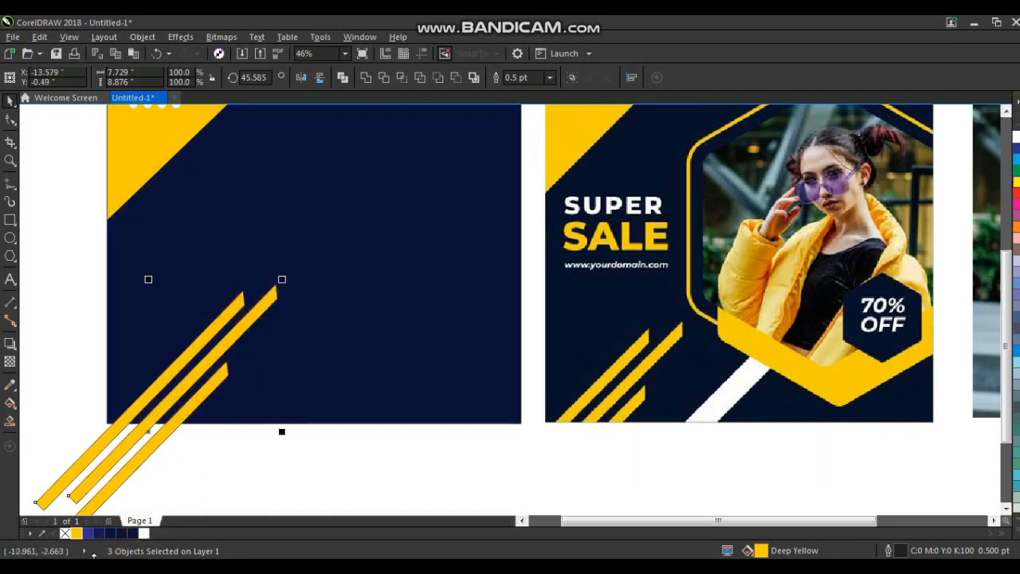
Step: Remove the outlines of the three diagonal bars and PowerClip them inside the navy rectangle
{"action": "right_click", "coordinate": [63, 535]}
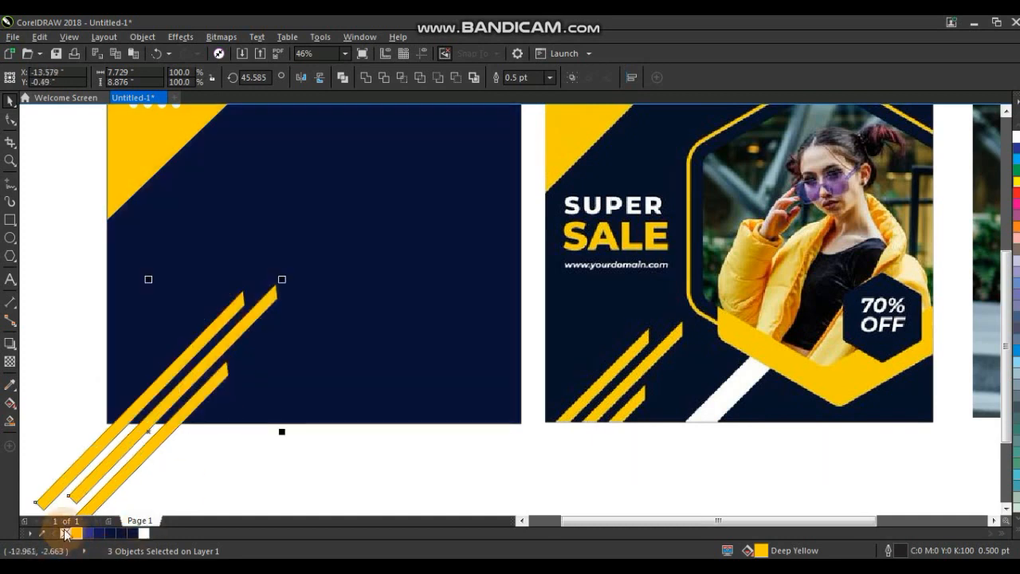
{"action": "right_click", "coordinate": [223, 343]}
{"action": "left_click", "coordinate": [246, 234]}
{"action": "left_click", "coordinate": [315, 362]}
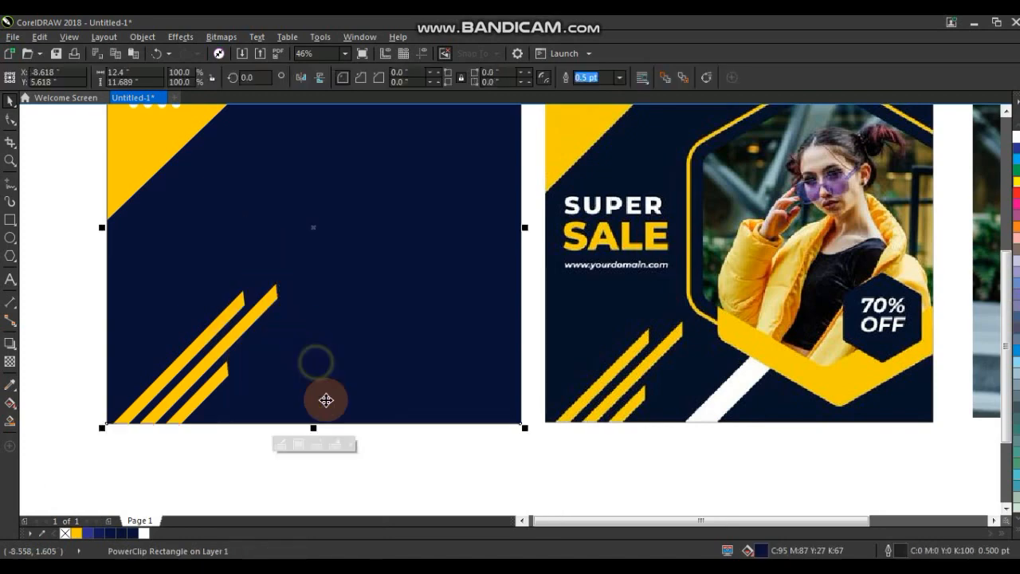
{"action": "left_click", "coordinate": [596, 349], "text": "shift"}
{"action": "key", "text": "shift+F2"}
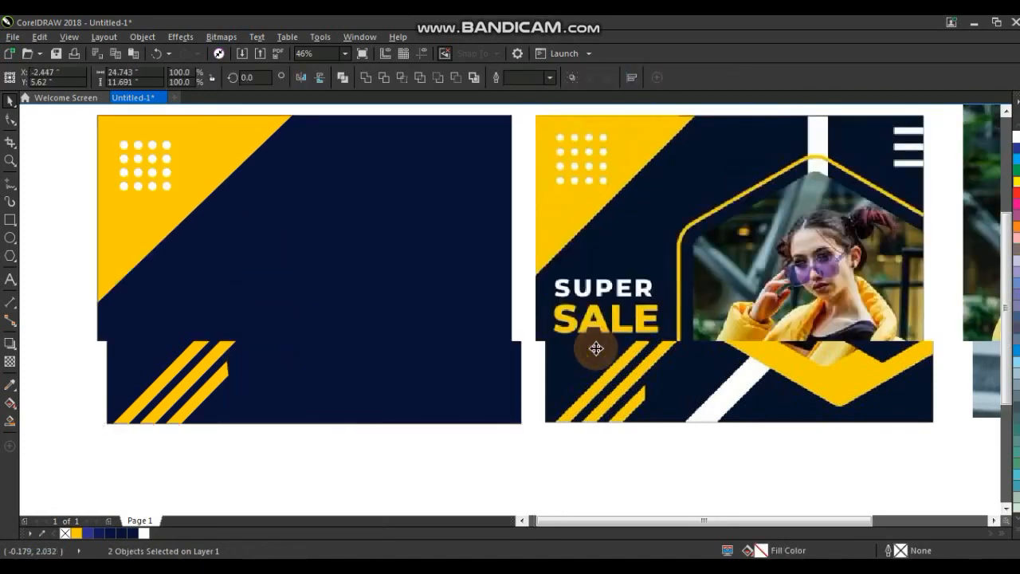
{"action": "key", "text": "Escape"}
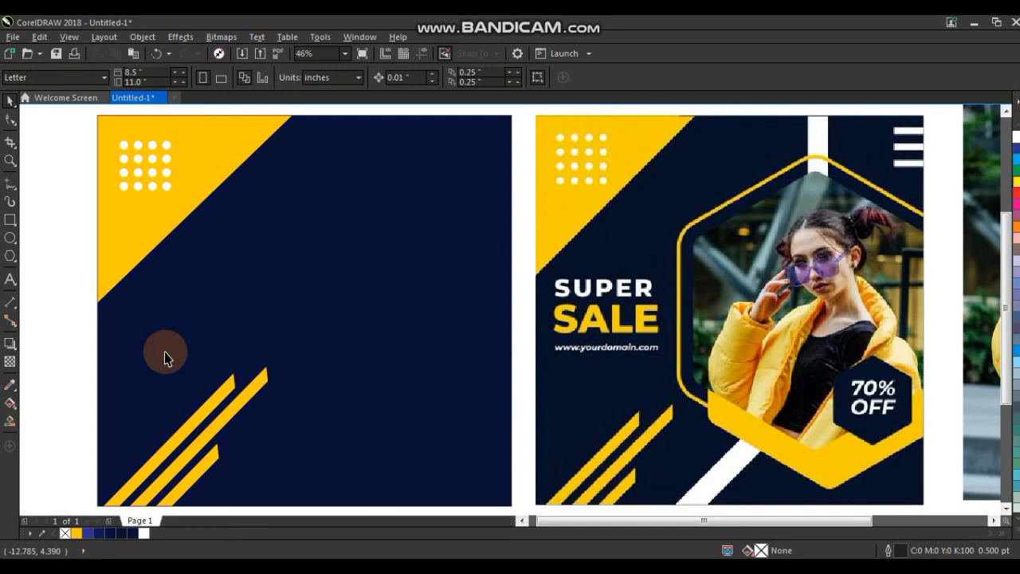
Step: Draw a polygon in the navy rectangle's right half, set it to 6 sides and fill it with orange
{"action": "left_click", "coordinate": [10, 253]}
{"action": "left_click_drag", "start_coordinate": [294, 221], "coordinate": [472, 390]}
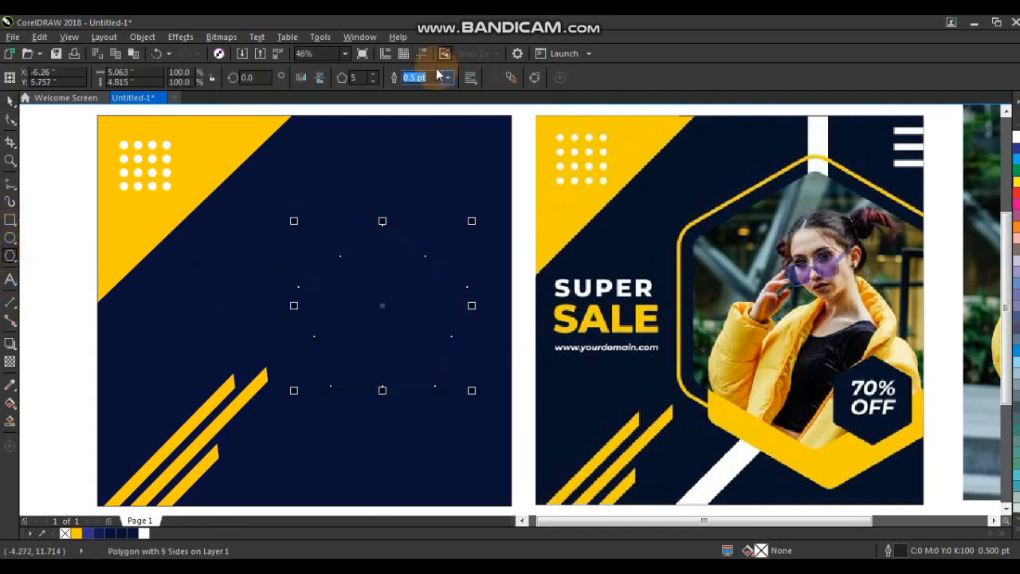
{"action": "left_click", "coordinate": [372, 73]}
{"action": "left_click", "coordinate": [1016, 228]}
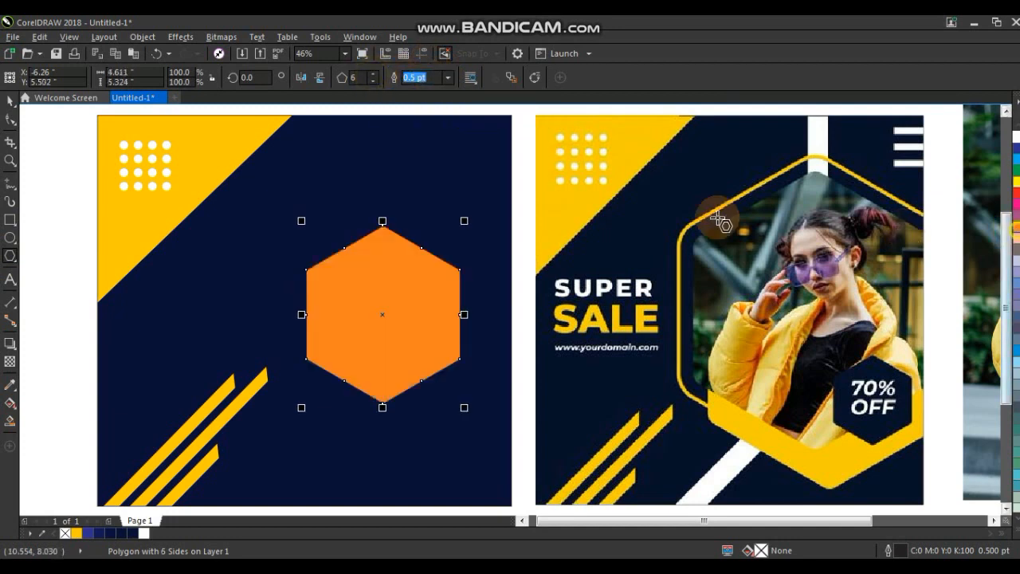
Step: Enlarge the hexagon to about 7.53 by 8.69 inches over the rectangle's right edge and give it a deep yellow fill without outline
{"action": "left_click", "coordinate": [11, 102]}
{"action": "left_click_drag", "start_coordinate": [464, 221], "coordinate": [516, 158]}
{"action": "mouse_move", "coordinate": [436, 255]}
{"action": "left_mouse_down"}
{"action": "mouse_move", "coordinate": [458, 255]}
{"action": "mouse_move", "coordinate": [425, 267]}
{"action": "left_mouse_up"}
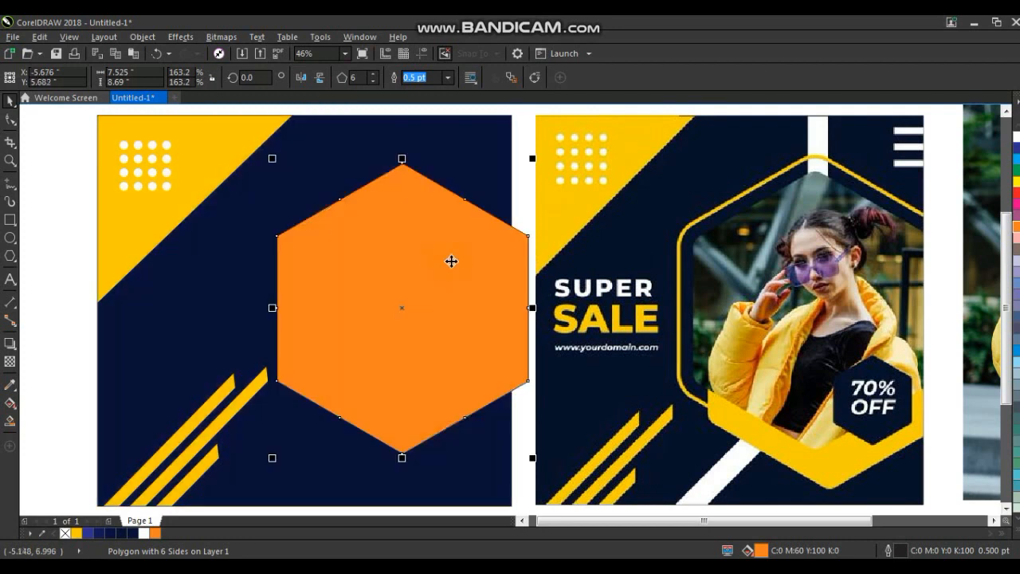
{"action": "left_click", "coordinate": [77, 534]}
{"action": "right_click", "coordinate": [64, 533]}
Step: Add two concentric copies of the hexagon: navy at about 7.06 by 8.15 inches and white at about 6.36 by 7.35 inches
{"action": "left_click", "coordinate": [41, 297]}
{"action": "left_click", "coordinate": [428, 262]}
{"action": "left_click_drag", "start_coordinate": [532, 161], "coordinate": [533, 168]}
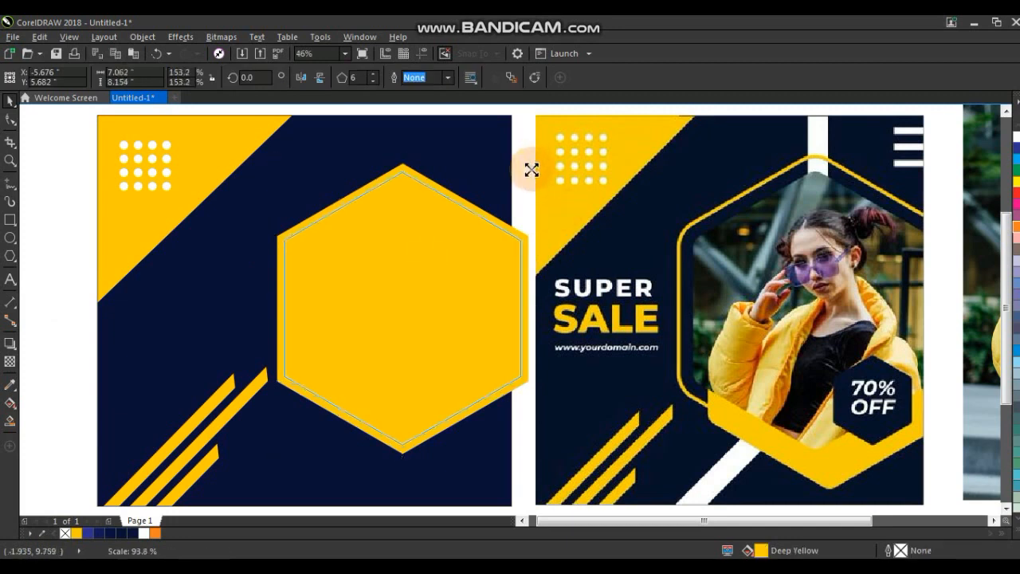
{"action": "left_click", "coordinate": [334, 296]}
{"action": "left_click", "coordinate": [133, 532]}
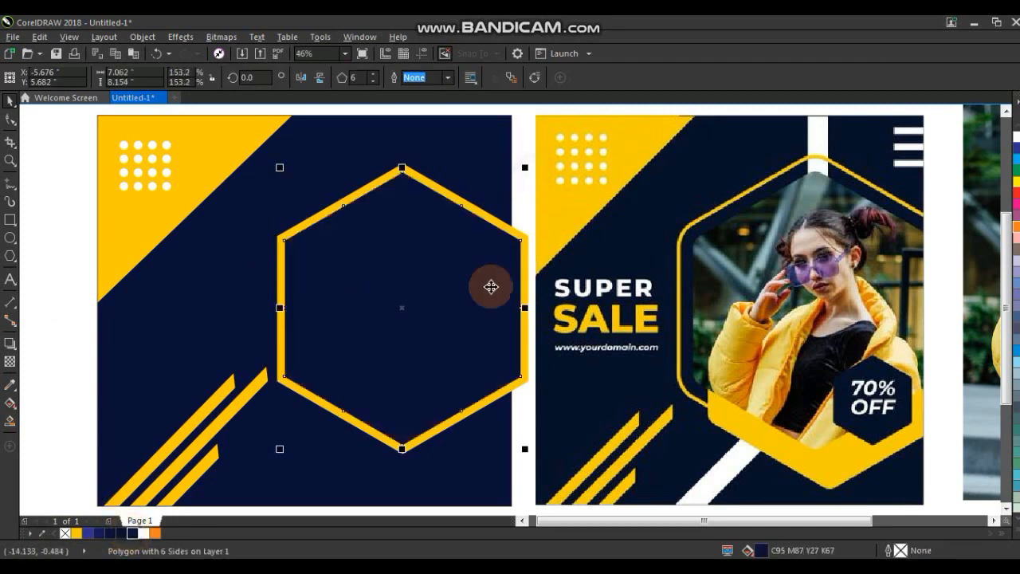
{"action": "left_click_drag", "start_coordinate": [524, 167], "coordinate": [513, 180]}
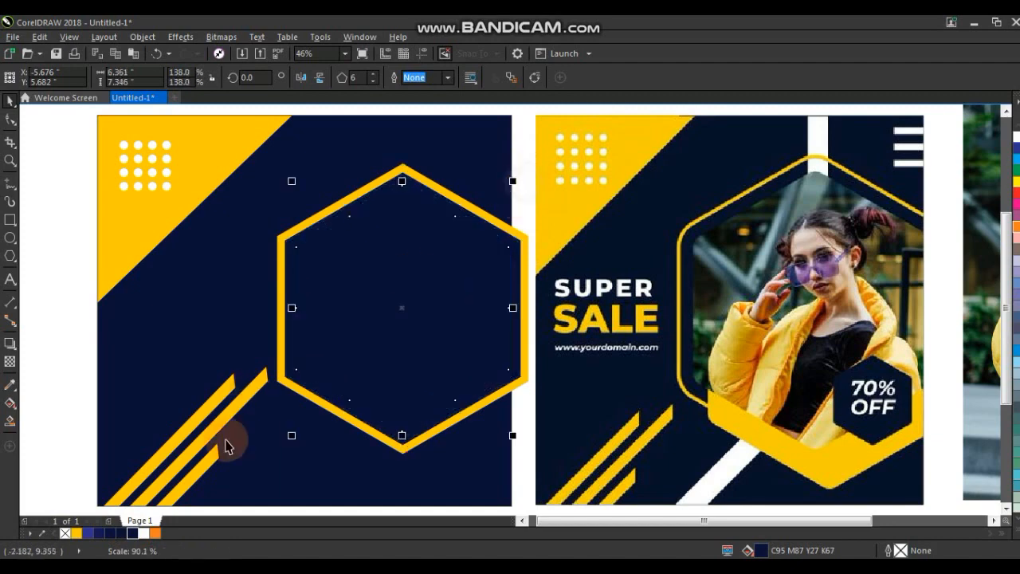
{"action": "left_click", "coordinate": [143, 533]}
Step: PowerClip the supplied photo of the woman inside the white hexagon
{"action": "scroll", "coordinate": [380, 374], "scroll_direction": "down", "scroll_amount": 2}
{"action": "left_click", "coordinate": [709, 366]}
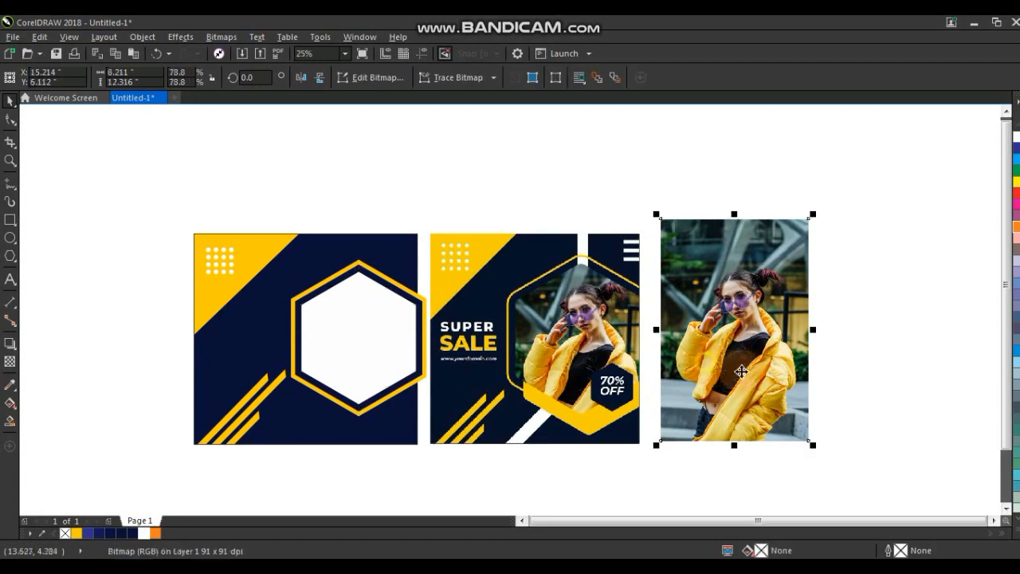
{"action": "right_click", "coordinate": [757, 341]}
{"action": "left_click", "coordinate": [805, 179]}
{"action": "left_click", "coordinate": [345, 326]}
{"action": "left_click_drag", "start_coordinate": [182, 194], "coordinate": [683, 476]}
{"action": "key", "text": "shift+F2"}
{"action": "key", "text": "Escape"}
{"action": "left_click", "coordinate": [427, 270]}
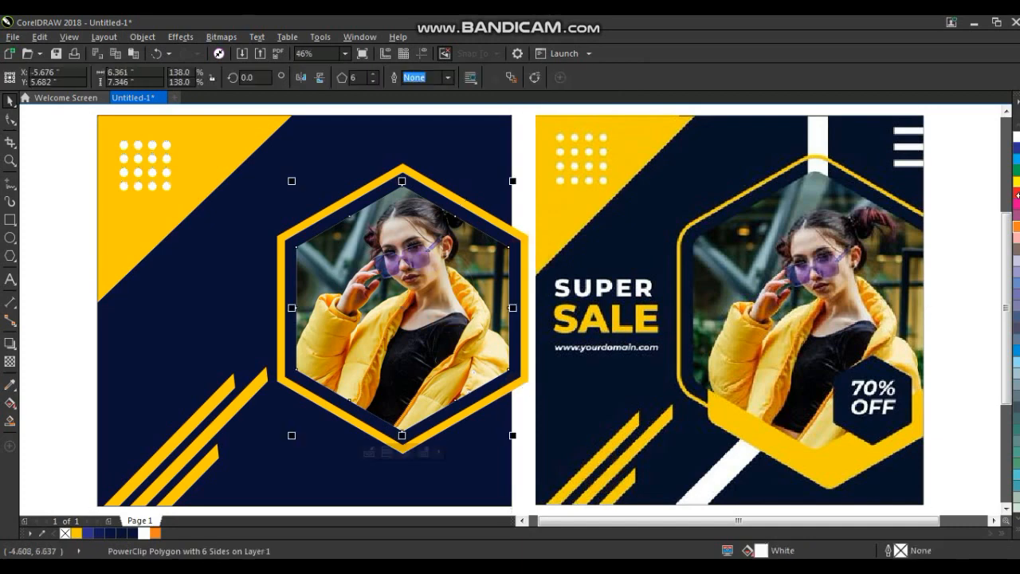
Step: Select the three concentric hexagons together and remove their outlines
{"action": "left_click", "coordinate": [48, 392]}
{"action": "left_click_drag", "start_coordinate": [66, 142], "coordinate": [589, 467]}
{"action": "left_click", "coordinate": [65, 533]}
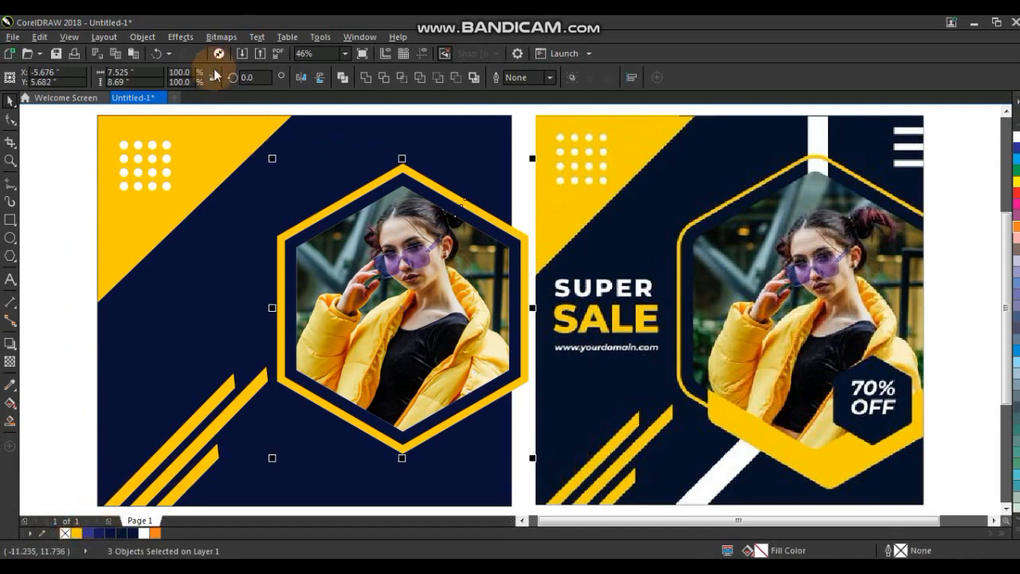
Step: Draw a vertical bar about 0.79 by 3.59 inches over the hexagon's top corner and fill it with white
{"action": "left_click", "coordinate": [8, 220]}
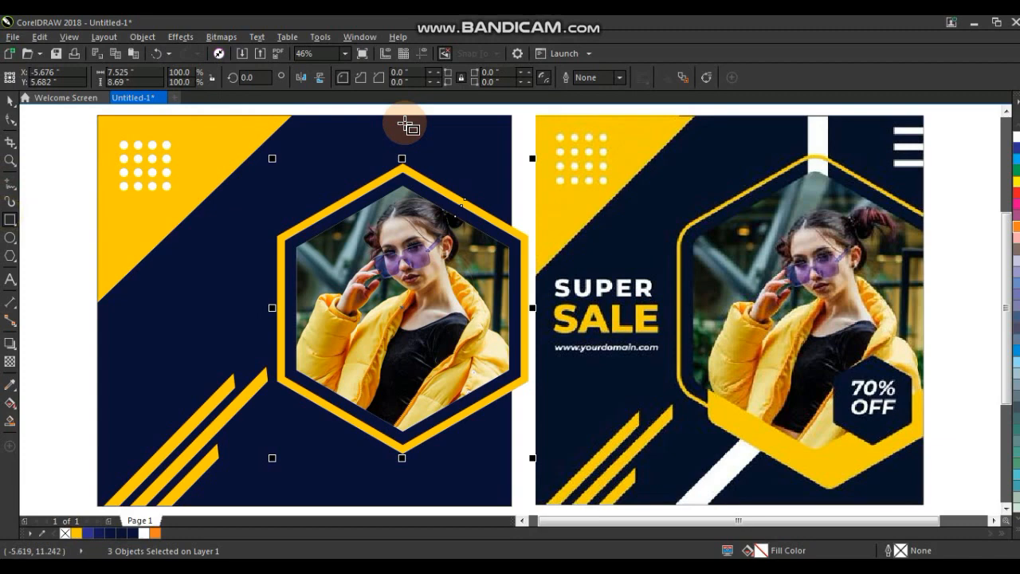
{"action": "left_click_drag", "start_coordinate": [389, 112], "coordinate": [419, 235]}
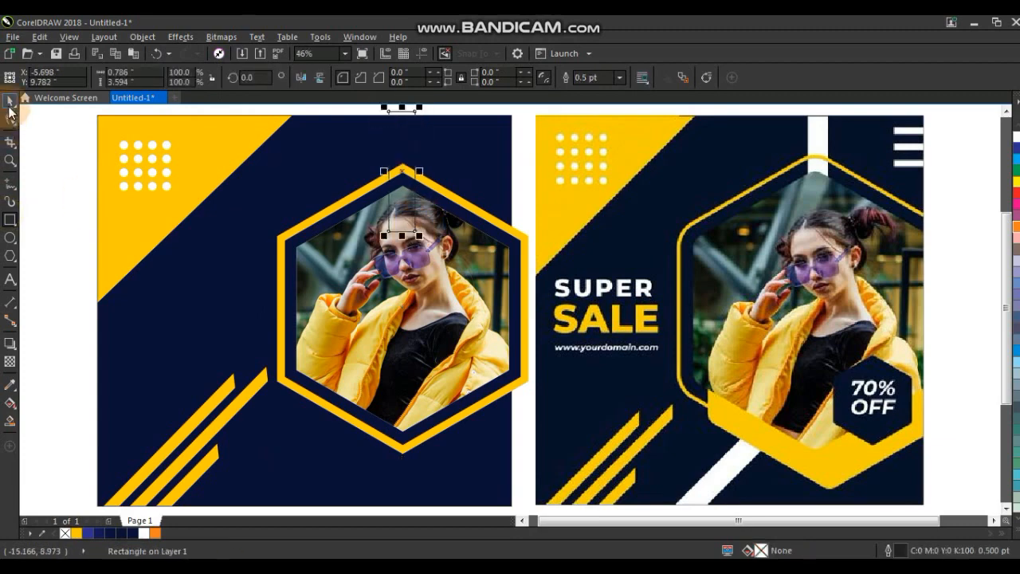
{"action": "left_click", "coordinate": [9, 104]}
{"action": "left_click", "coordinate": [144, 533]}
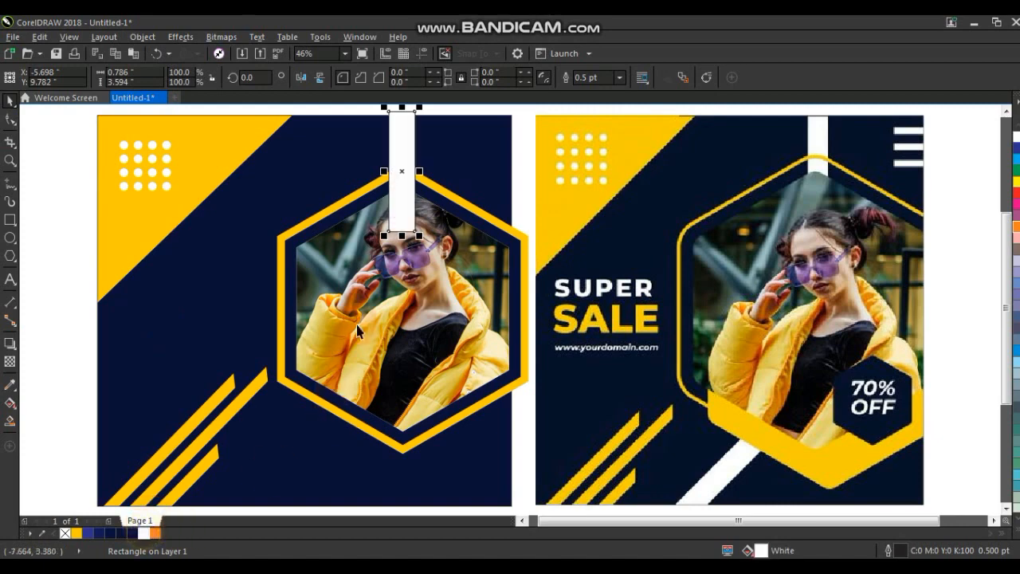
Step: Narrow the white bar and place a copy rotated to about 324.1 degrees across the hexagon's lower-left edge
{"action": "left_click_drag", "start_coordinate": [421, 172], "coordinate": [390, 337]}
{"action": "left_click", "coordinate": [440, 230], "text": "shift"}
{"action": "left_click", "coordinate": [520, 184]}
{"action": "right_click", "coordinate": [391, 337]}
{"action": "left_click", "coordinate": [390, 337]}
{"action": "left_click_drag", "start_coordinate": [406, 260], "coordinate": [423, 306]}
{"action": "left_click_drag", "start_coordinate": [422, 307], "coordinate": [348, 443]}
{"action": "left_click", "coordinate": [359, 431]}
{"action": "left_click_drag", "start_coordinate": [381, 412], "coordinate": [391, 392]}
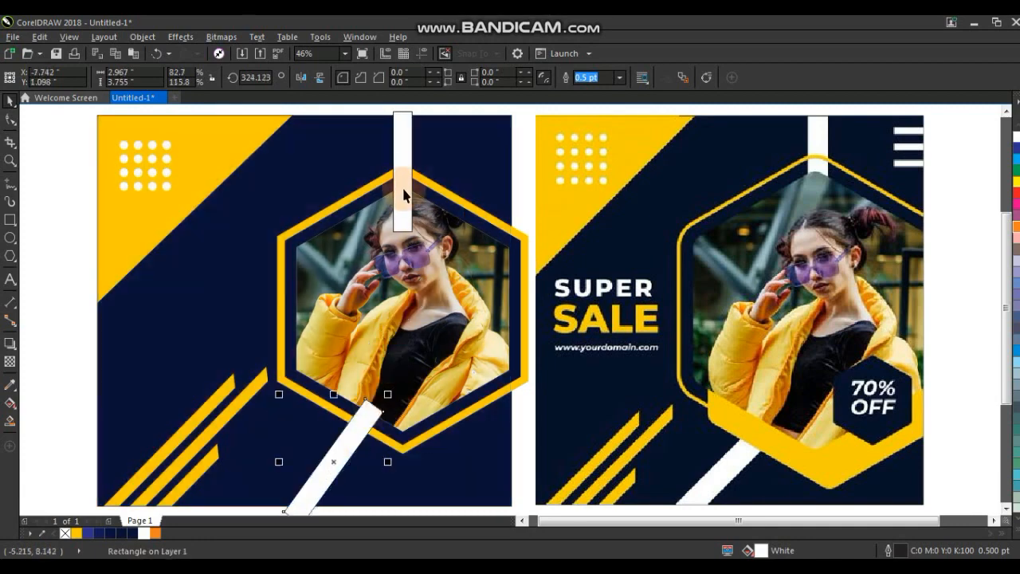
Step: Remove the outlines of both white bars and PowerClip them inside the navy rectangle
{"action": "left_click", "coordinate": [407, 208], "text": "shift"}
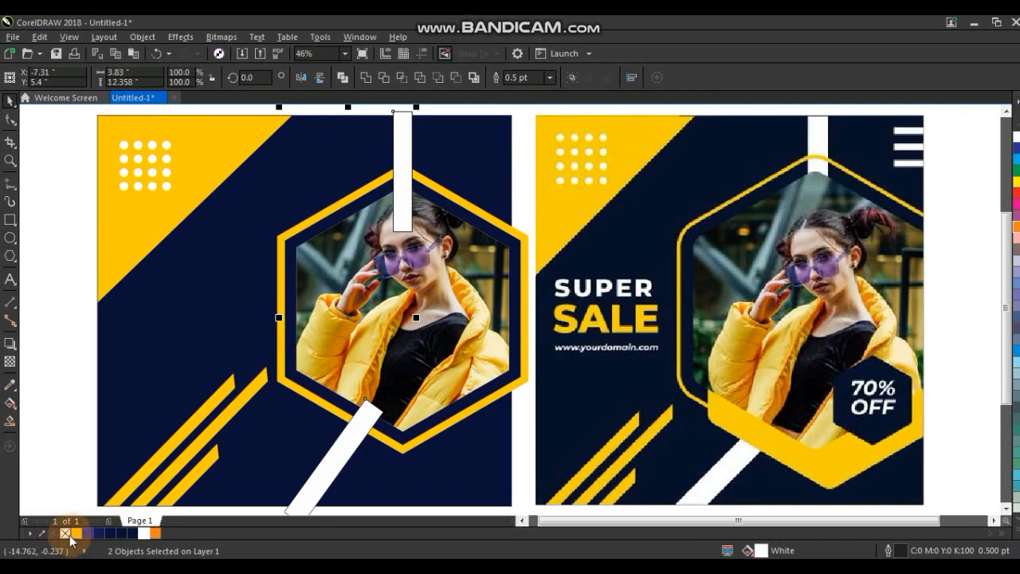
{"action": "right_click", "coordinate": [69, 535]}
{"action": "right_click", "coordinate": [406, 125]}
{"action": "left_click", "coordinate": [449, 134]}
{"action": "left_click", "coordinate": [108, 188]}
{"action": "left_click_drag", "start_coordinate": [67, 147], "coordinate": [548, 465]}
{"action": "left_click", "coordinate": [74, 253]}
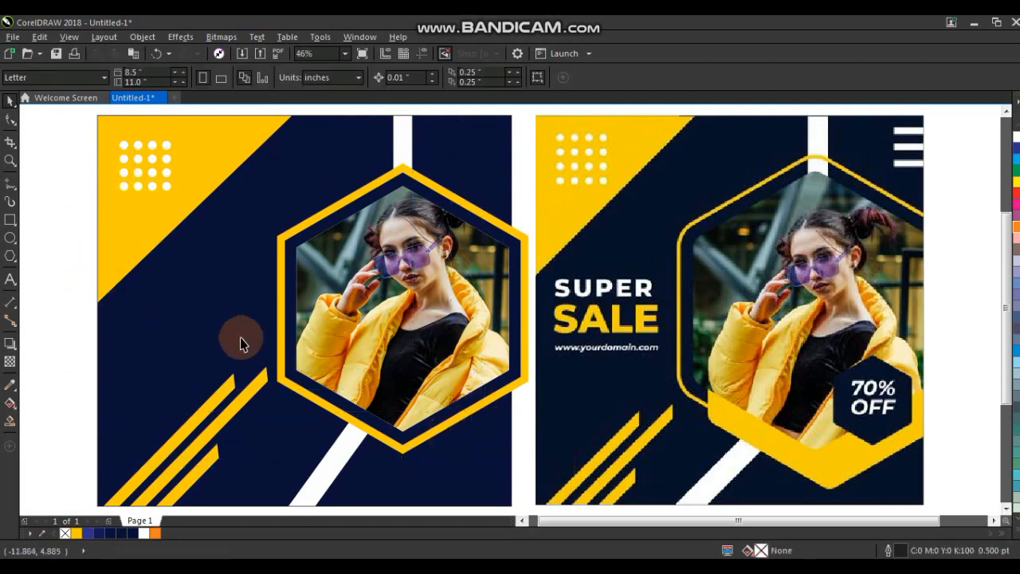
Step: Duplicate the photo hexagon slightly lower, scale the copy to about 5.86 by 6.76 inches and fill it with deep yellow
{"action": "left_click", "coordinate": [352, 321]}
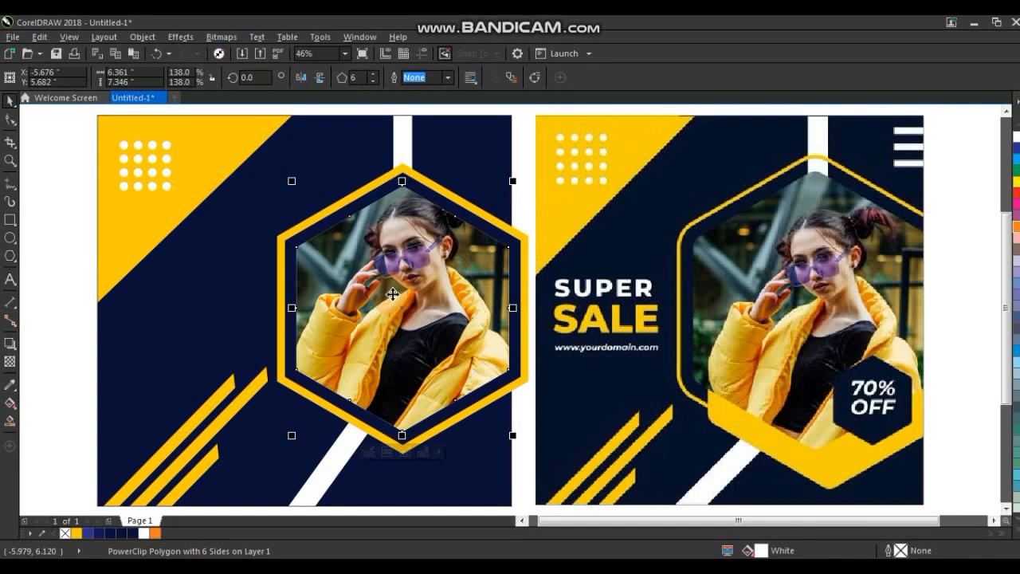
{"action": "left_click_drag", "start_coordinate": [393, 295], "coordinate": [401, 319]}
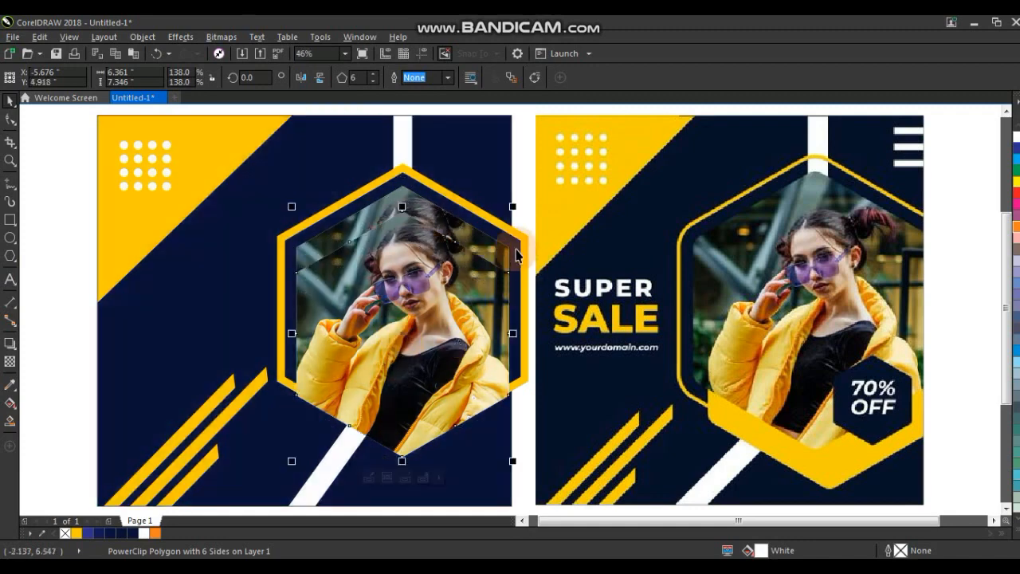
{"action": "left_click_drag", "start_coordinate": [514, 207], "coordinate": [462, 338]}
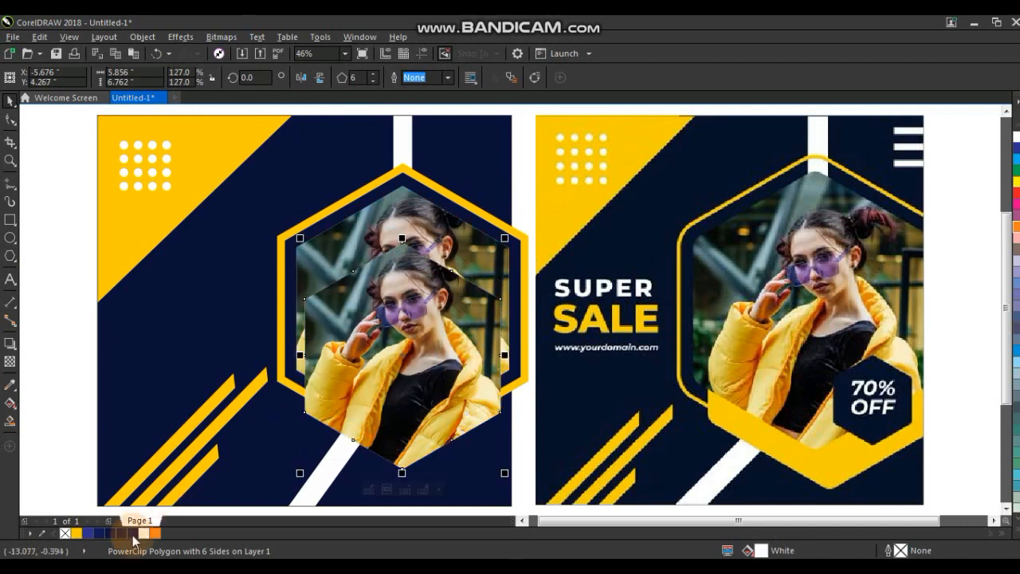
{"action": "left_click", "coordinate": [78, 534]}
Step: Extract and delete the photo from the copied hexagon and set its frame type to none
{"action": "right_click", "coordinate": [424, 358]}
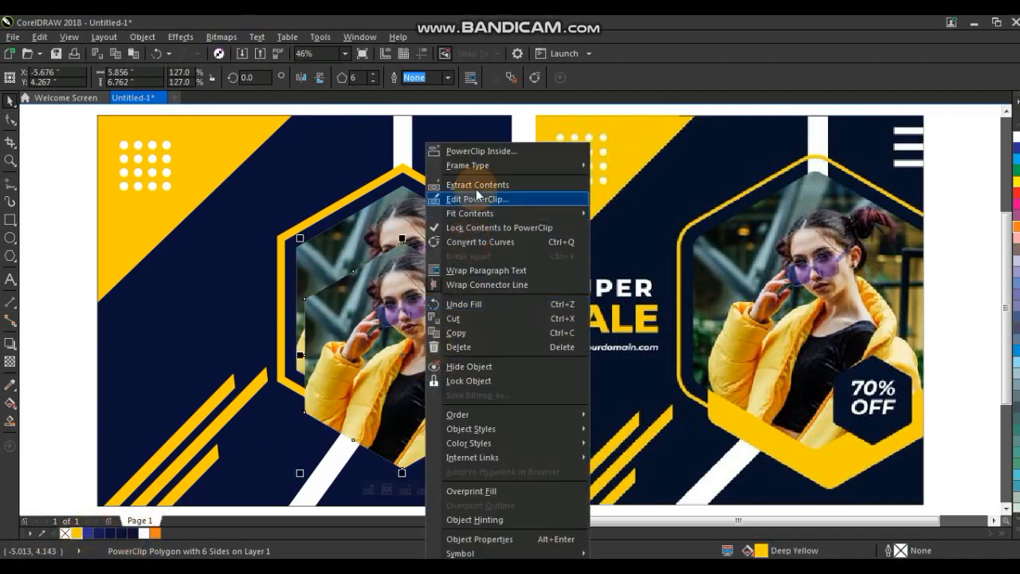
{"action": "left_click", "coordinate": [476, 185]}
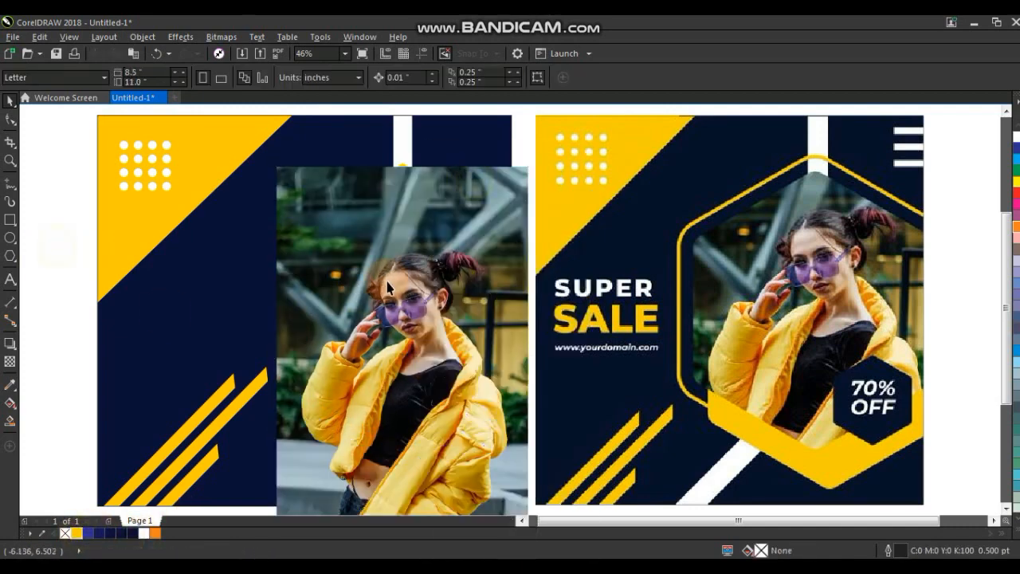
{"action": "key", "text": "Delete"}
{"action": "left_click", "coordinate": [412, 347]}
{"action": "right_click", "coordinate": [413, 347]}
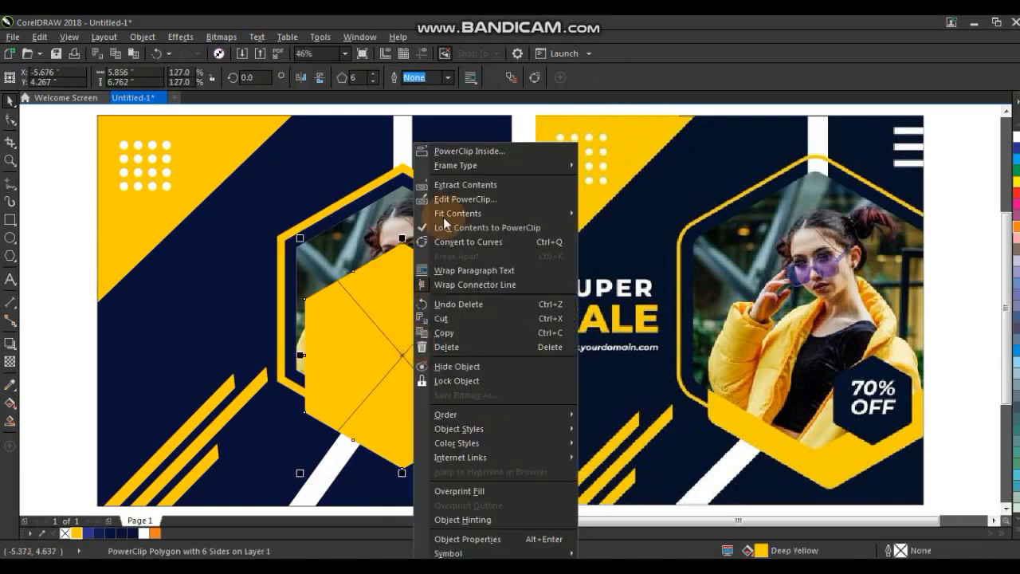
{"action": "mouse_move", "coordinate": [455, 166]}
{"action": "left_click", "coordinate": [604, 200]}
Step: Move the deep yellow hexagon behind the photo hexagon in the stacking order
{"action": "left_click", "coordinate": [72, 311]}
{"action": "left_click", "coordinate": [328, 356]}
{"action": "key", "text": "ctrl+Page_Down"}
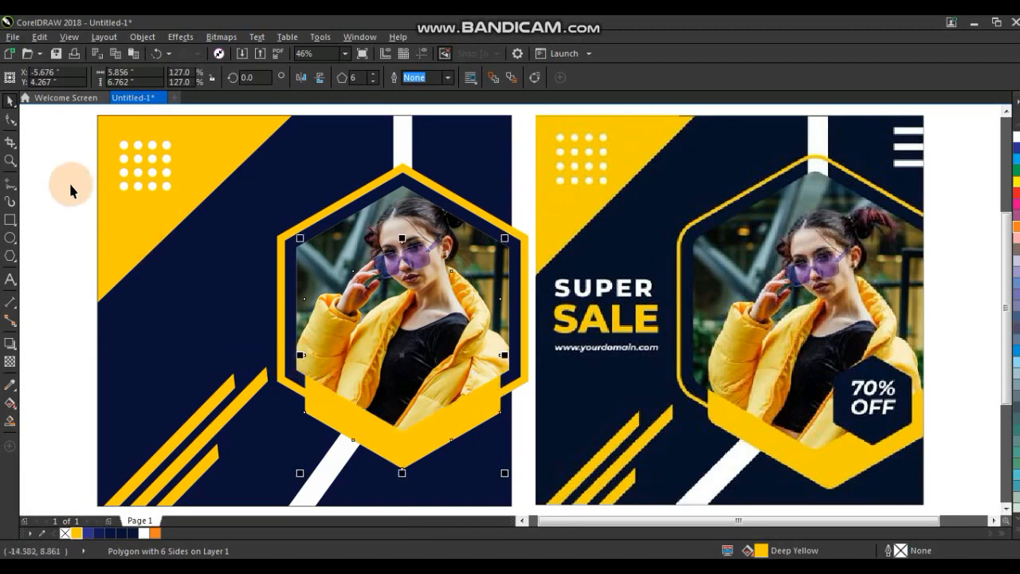
Step: Make a front copy of the yellow hexagon about 2.08 by 2.4 inches over the photo's lower-right part
{"action": "left_click_drag", "start_coordinate": [504, 237], "coordinate": [468, 318]}
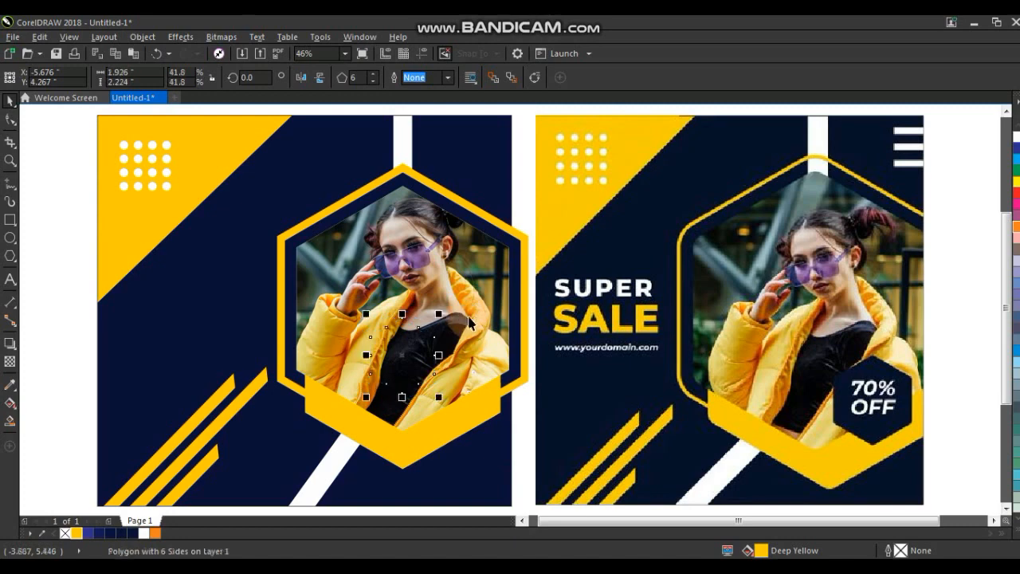
{"action": "key", "text": "shift+Page_Up"}
{"action": "left_click_drag", "start_coordinate": [398, 352], "coordinate": [442, 391]}
{"action": "left_click_drag", "start_coordinate": [407, 351], "coordinate": [402, 344]}
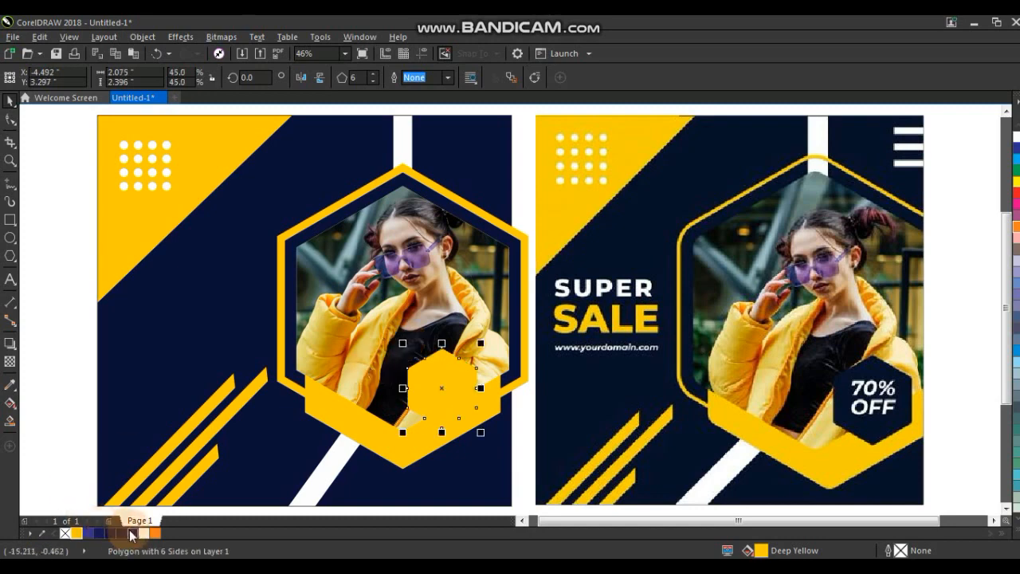
Step: Fill the small front hexagon with dark navy and PowerClip all the hexagon artwork inside the poster background
{"action": "left_click", "coordinate": [132, 533]}
{"action": "left_click", "coordinate": [63, 301]}
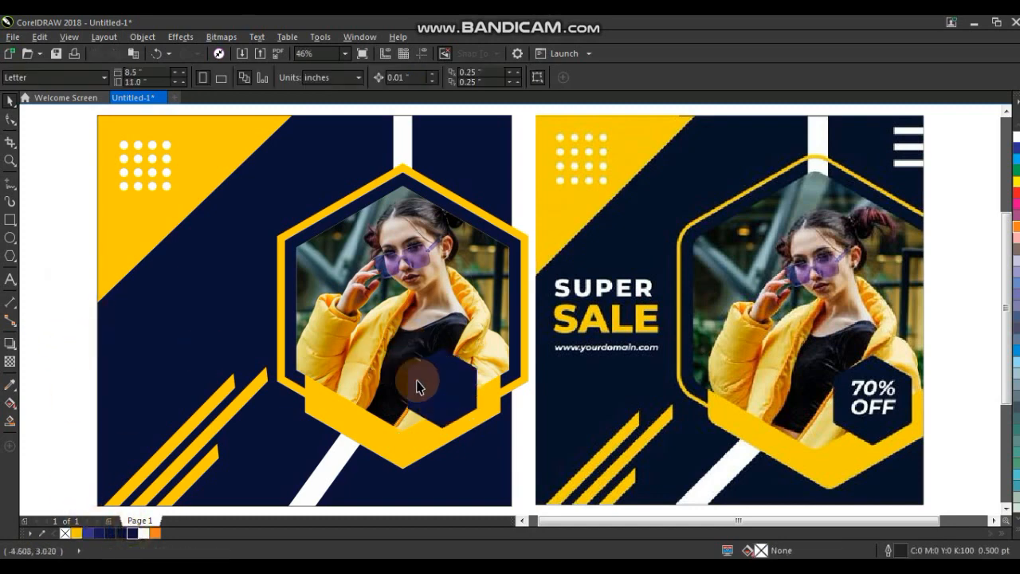
{"action": "left_click_drag", "start_coordinate": [80, 182], "coordinate": [556, 476]}
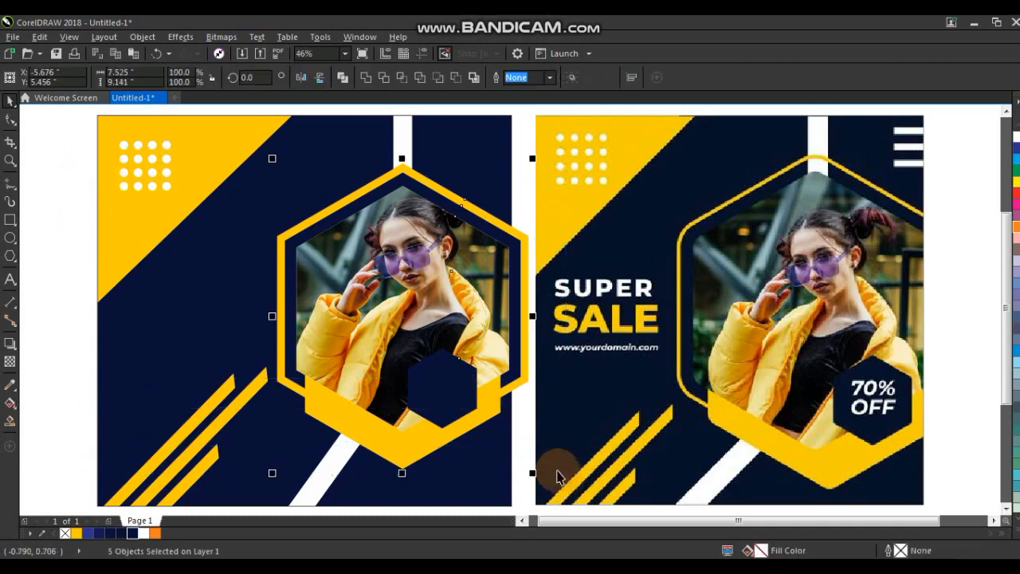
{"action": "right_click", "coordinate": [384, 195]}
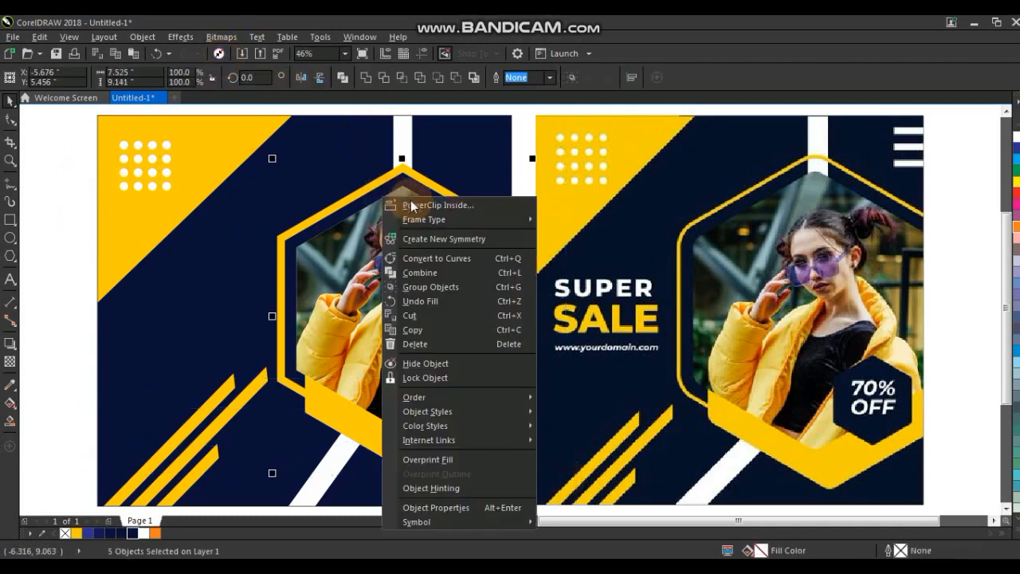
{"action": "left_click", "coordinate": [360, 148]}
{"action": "left_click", "coordinate": [50, 273]}
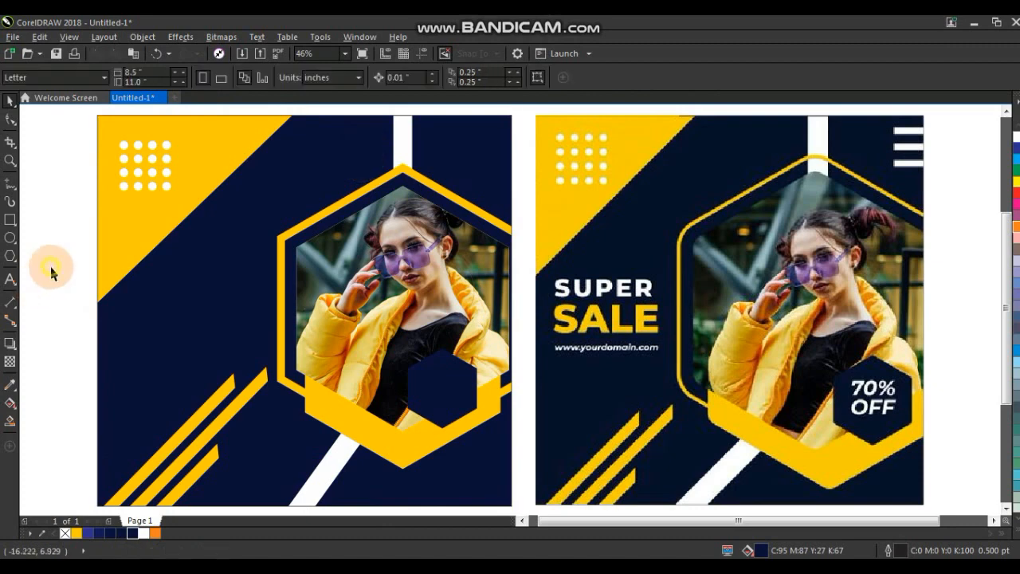
Step: Add the two-line artistic text "SUPER SALE" beside the poster and set its font to Boulder
{"action": "left_click", "coordinate": [11, 279]}
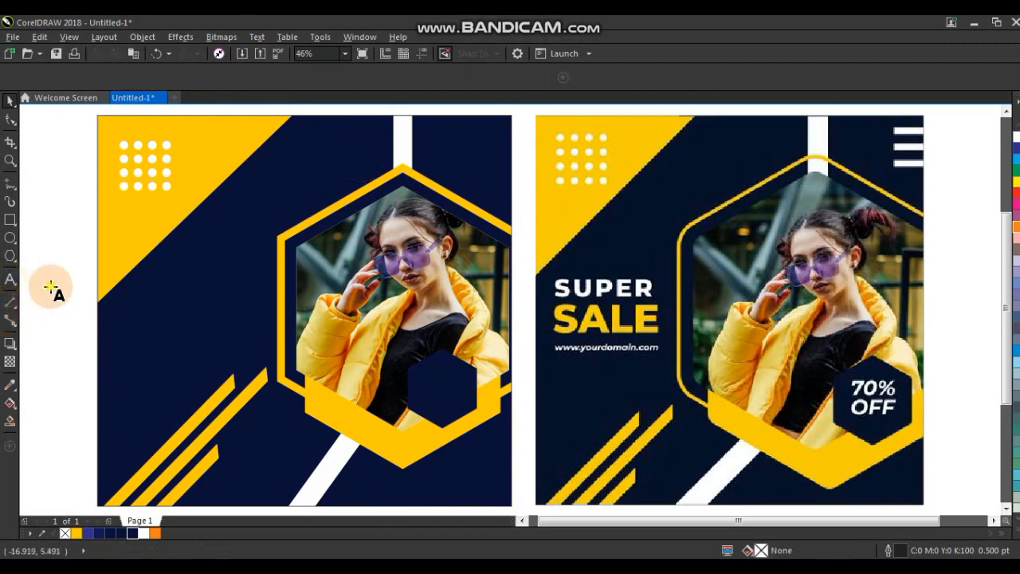
{"action": "left_click", "coordinate": [51, 366]}
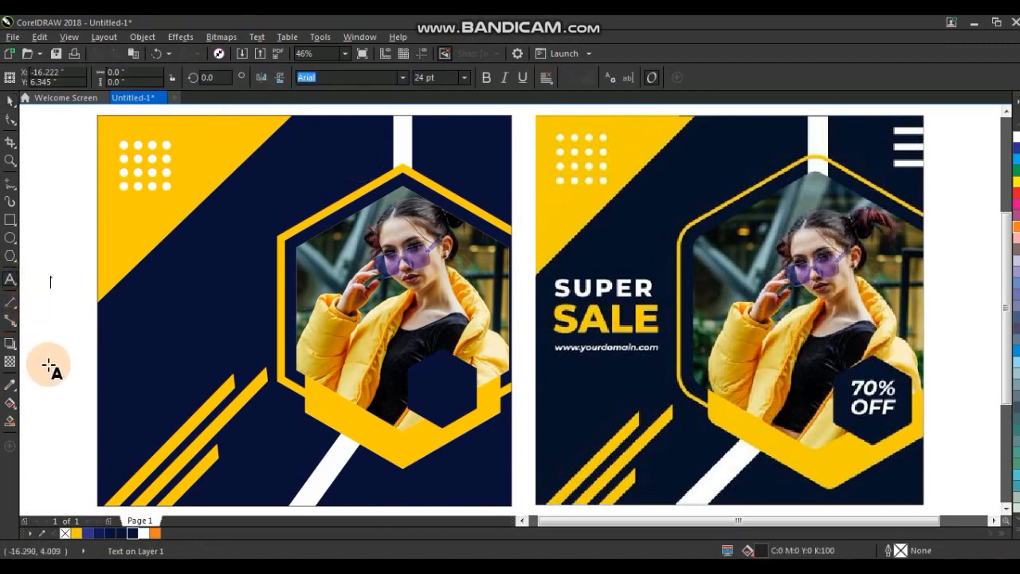
{"action": "type", "text": "SUPER"}
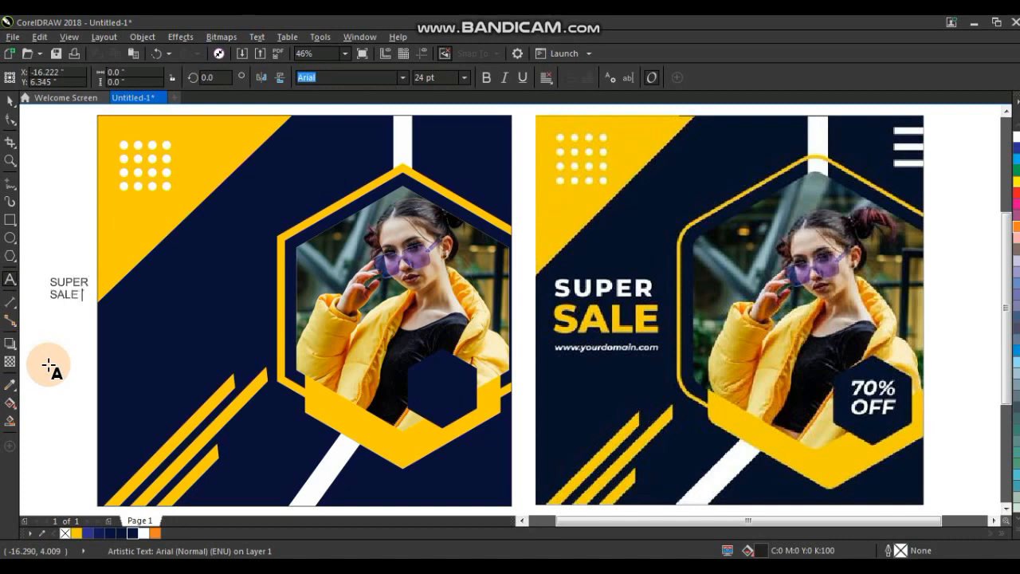
{"action": "left_click", "coordinate": [10, 100]}
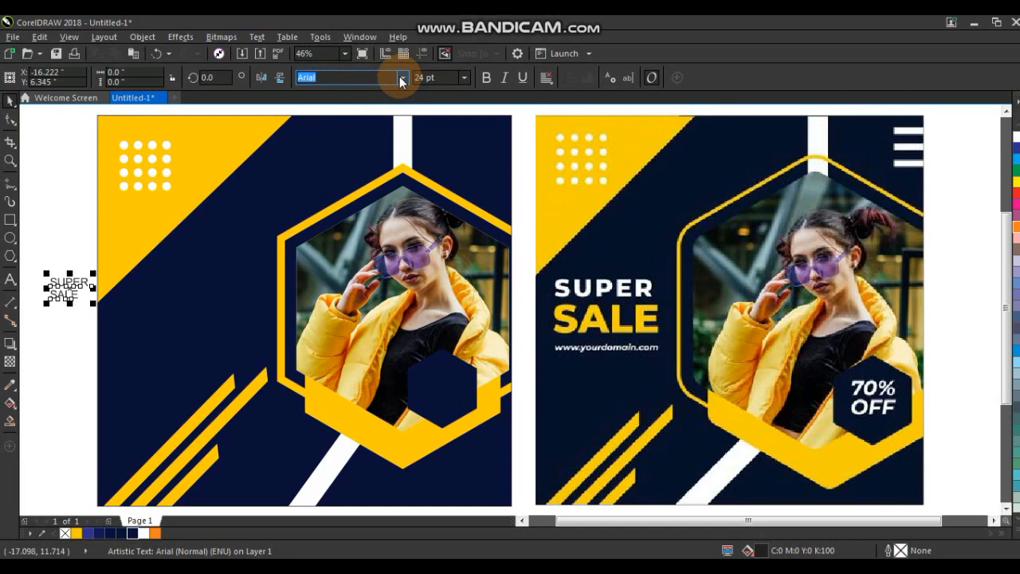
{"action": "left_click", "coordinate": [401, 77]}
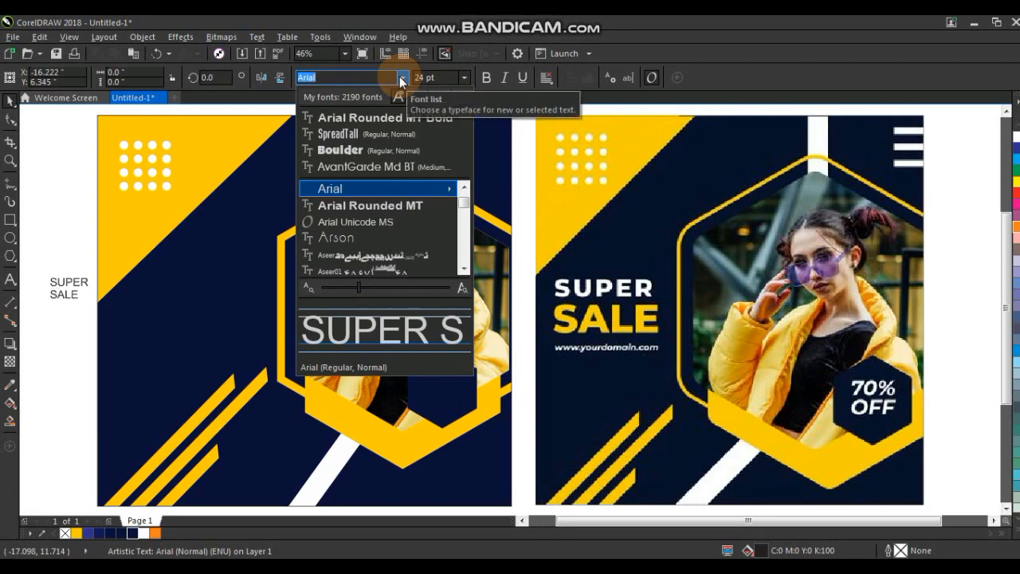
{"action": "left_click", "coordinate": [347, 151]}
Step: Scale the headline to about 63.8 pt below the yellow triangle, separate its lines and enlarge SALE to about 103.5 pt
{"action": "left_click_drag", "start_coordinate": [83, 299], "coordinate": [148, 339]}
{"action": "left_click_drag", "start_coordinate": [115, 302], "coordinate": [182, 321]}
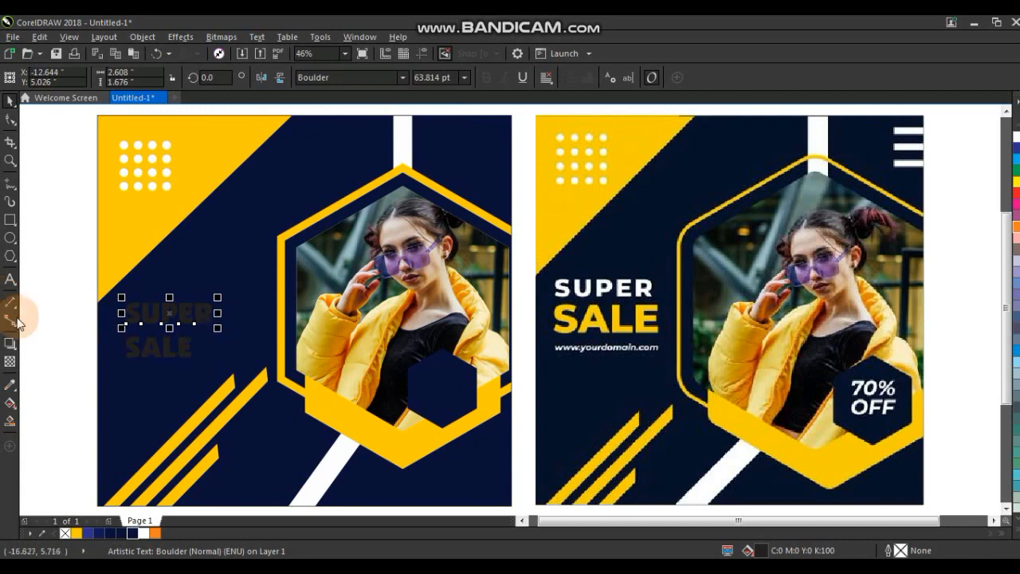
{"action": "left_click", "coordinate": [186, 352]}
{"action": "mouse_move", "coordinate": [197, 362]}
{"action": "left_mouse_down"}
{"action": "mouse_move", "coordinate": [241, 383]}
{"action": "mouse_move", "coordinate": [193, 360]}
{"action": "left_mouse_up"}
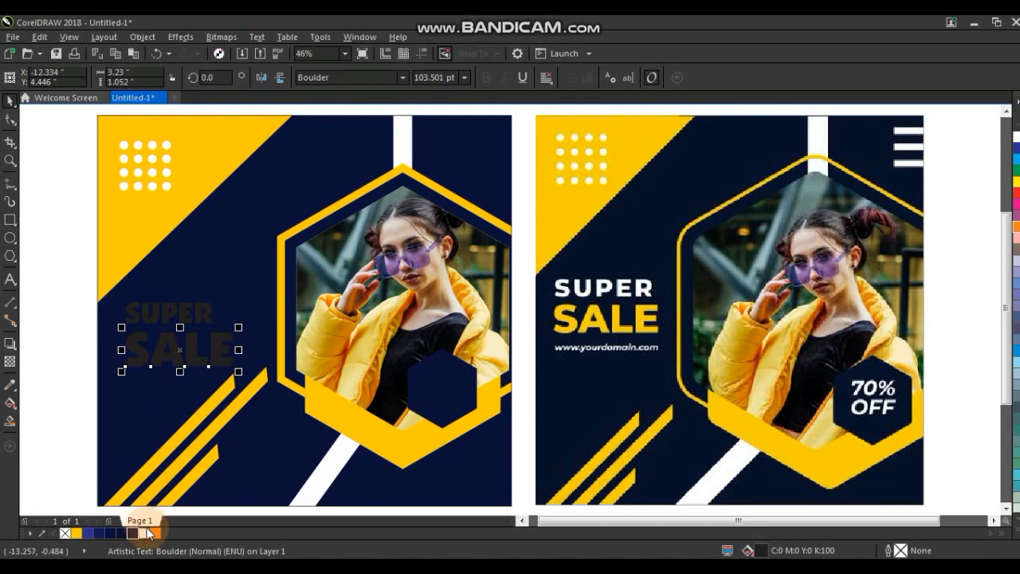
Step: Fill the word SALE with deep yellow and the word SUPER with white
{"action": "left_click", "coordinate": [76, 532]}
{"action": "left_click", "coordinate": [206, 314]}
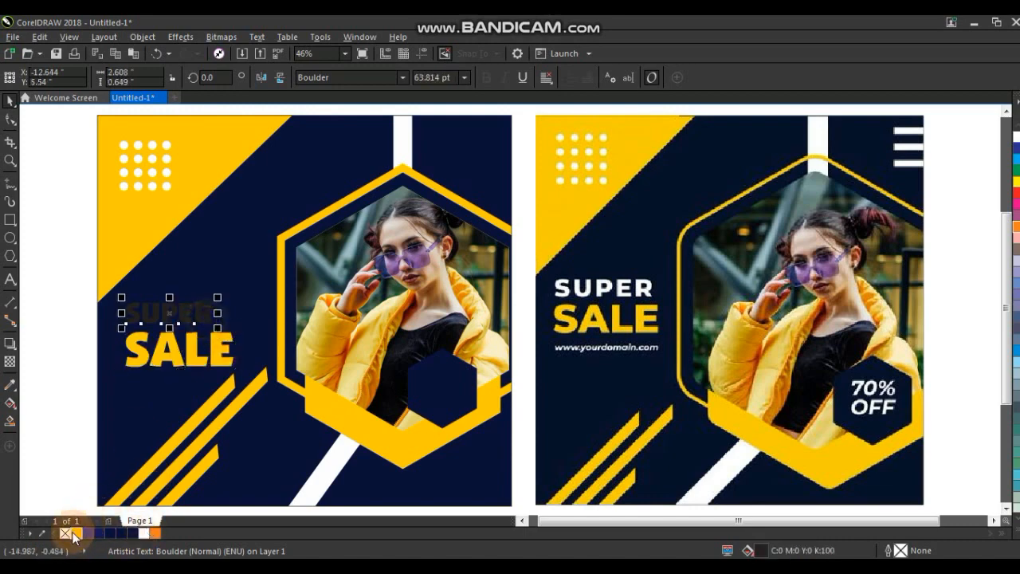
{"action": "left_click", "coordinate": [143, 533]}
{"action": "left_click", "coordinate": [66, 278]}
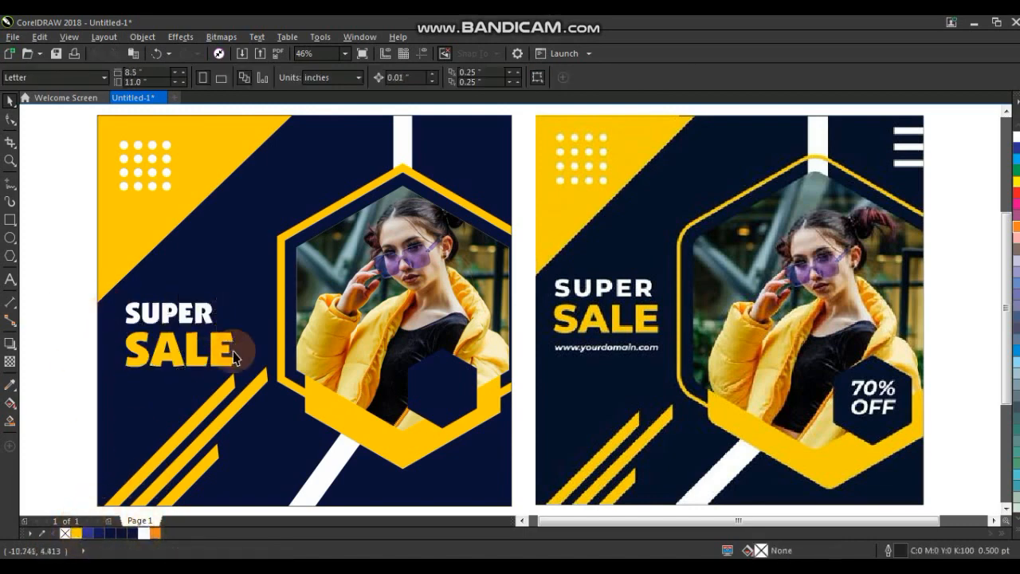
Step: Copy the white SUPER text to the small navy hexagon at about 43.7 pt and replace it with two-line "70% OFF"
{"action": "left_click_drag", "start_coordinate": [199, 315], "coordinate": [463, 390]}
{"action": "left_click", "coordinate": [10, 281]}
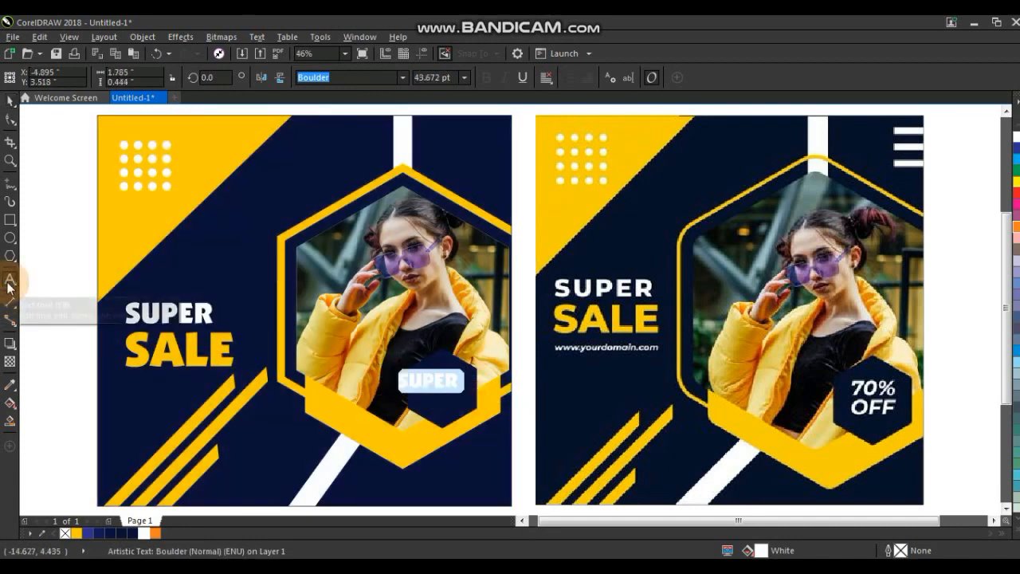
{"action": "type", "text": "70"}
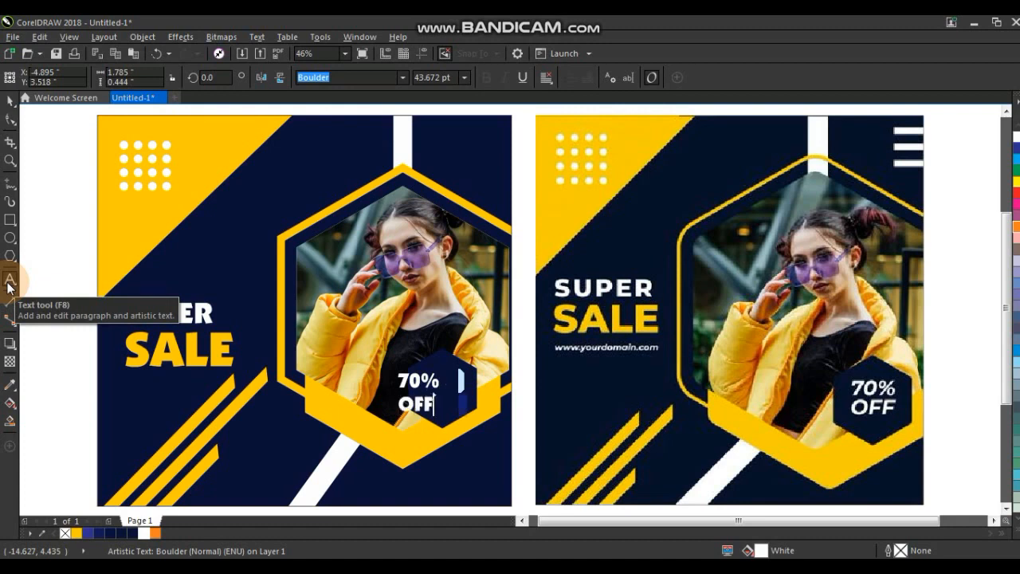
{"action": "type", "text": "% OFF"}
{"action": "left_click", "coordinate": [15, 98]}
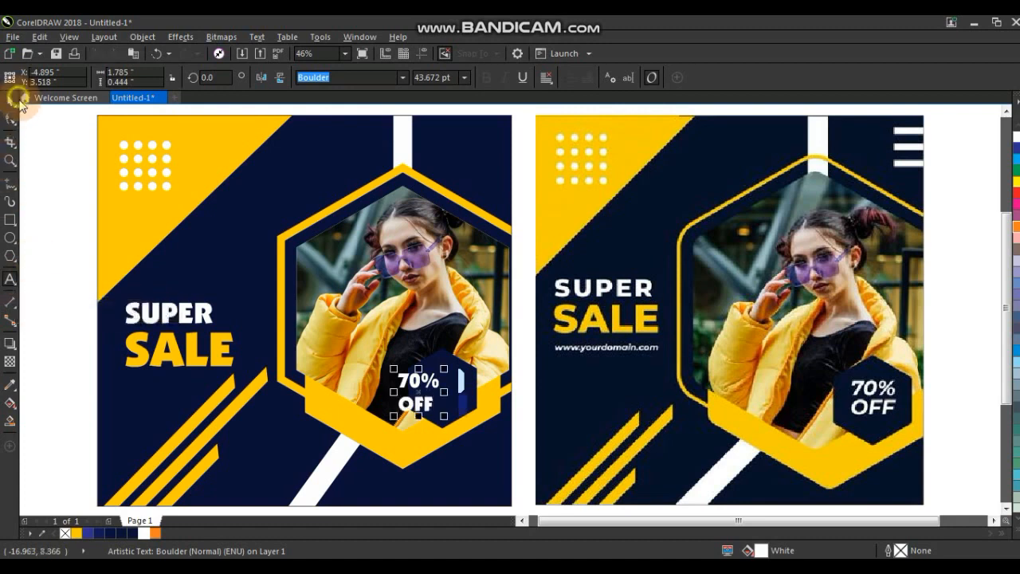
Step: Position the "70% OFF" text in the middle of the small navy hexagon
{"action": "left_click", "coordinate": [459, 371], "text": "shift"}
{"action": "key", "text": "c"}
{"action": "key", "text": "ctrl+z"}
{"action": "left_click_drag", "start_coordinate": [429, 383], "coordinate": [452, 382]}
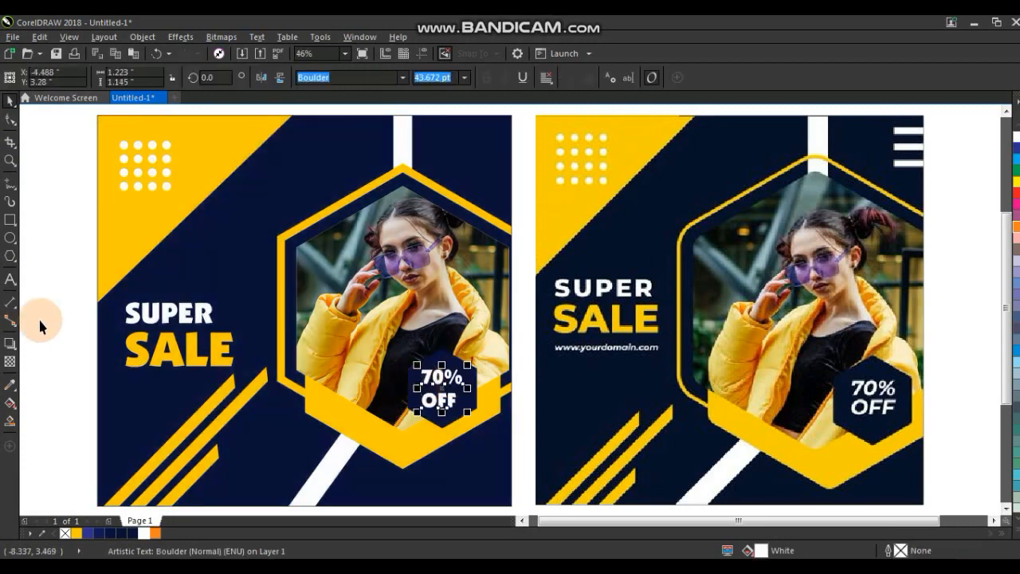
Step: Draw a thin rectangle about 1.78 by 0.16 inches across the poster's upper-right edge and fill it white
{"action": "left_click", "coordinate": [10, 219]}
{"action": "left_click_drag", "start_coordinate": [462, 130], "coordinate": [523, 135]}
{"action": "left_click", "coordinate": [10, 100]}
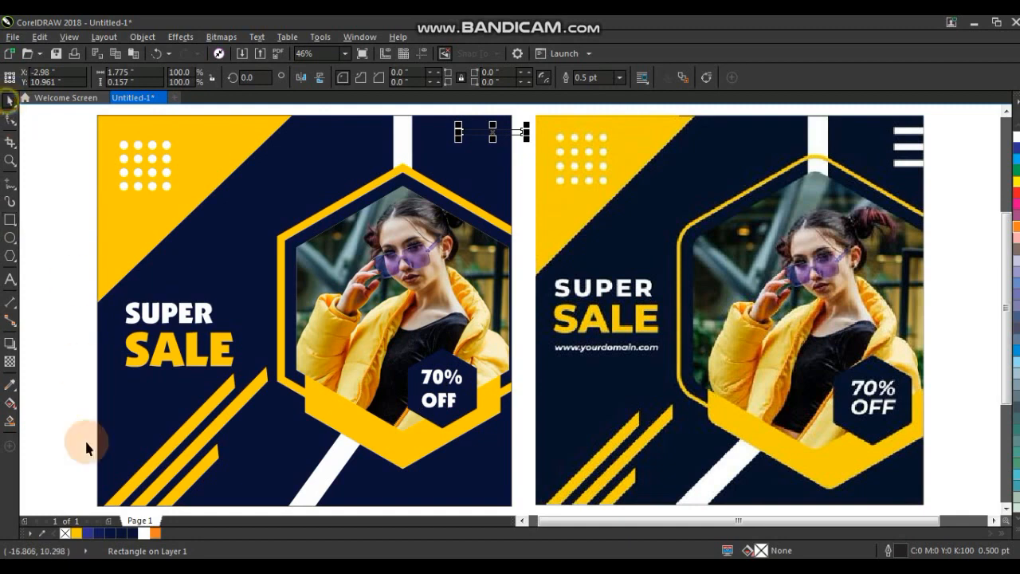
{"action": "left_click", "coordinate": [144, 534]}
Step: Duplicate the white bar twice at even spacing downward and remove the outline from all three bars
{"action": "left_click_drag", "start_coordinate": [487, 131], "coordinate": [499, 147]}
{"action": "right_click", "coordinate": [499, 148]}
{"action": "key", "text": "ctrl+r"}
{"action": "left_click_drag", "start_coordinate": [451, 109], "coordinate": [546, 169]}
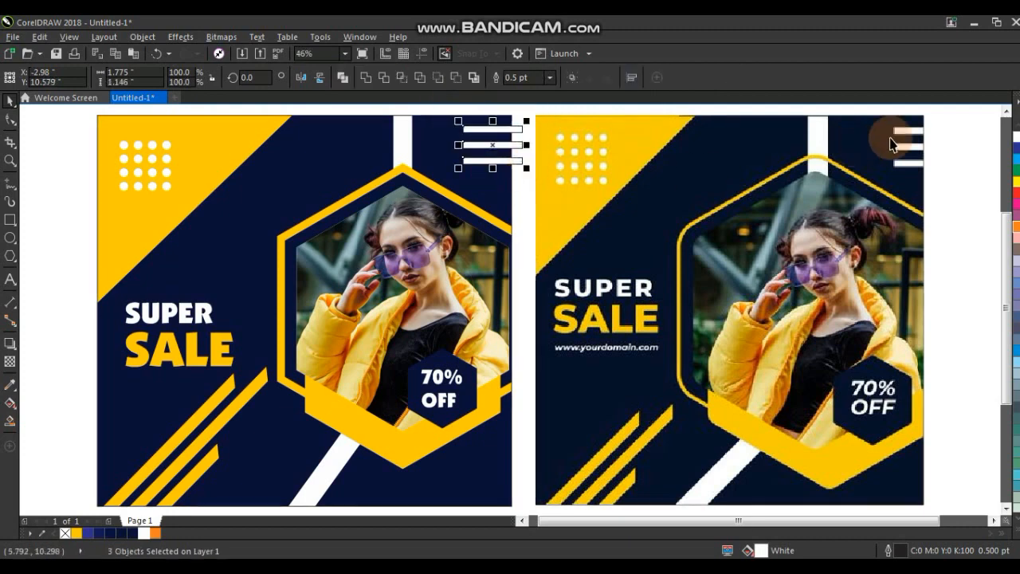
{"action": "right_click", "coordinate": [66, 532]}
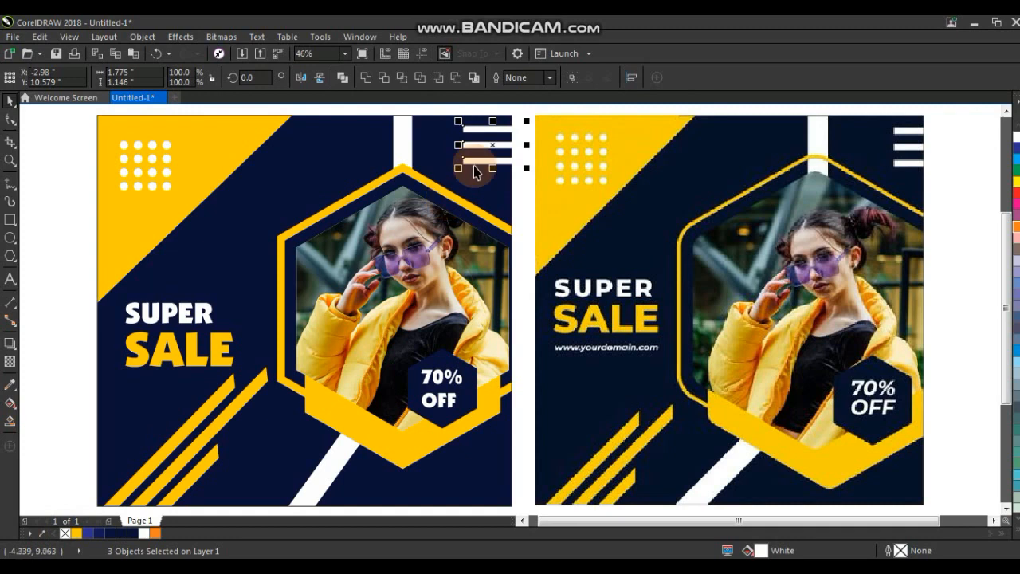
Step: PowerClip the three white bars inside the poster background
{"action": "right_click", "coordinate": [482, 145]}
{"action": "left_click", "coordinate": [517, 153]}
{"action": "left_click", "coordinate": [446, 134]}
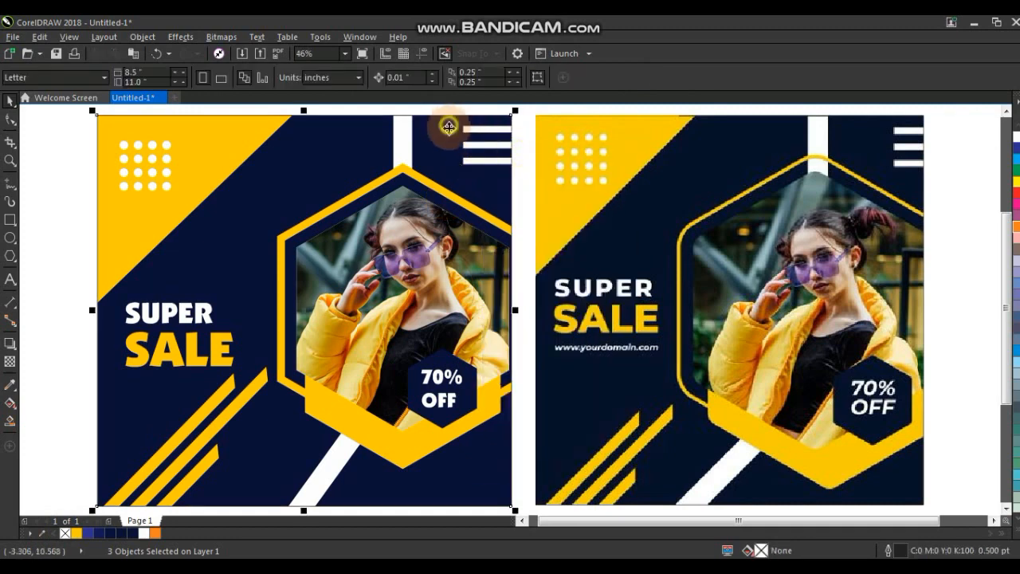
Step: Edit the poster's PowerClip contents, enlarge the selected hexagon artwork to about 7.74 by 10.06 inches overall and finish editing
{"action": "right_click", "coordinate": [448, 173]}
{"action": "left_click", "coordinate": [485, 199]}
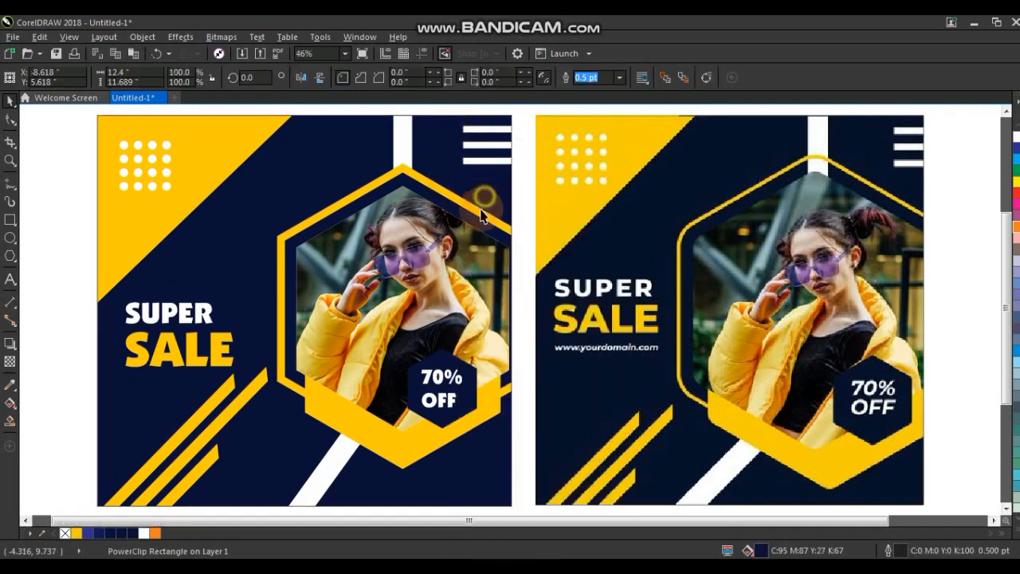
{"action": "left_click_drag", "start_coordinate": [562, 147], "coordinate": [261, 476]}
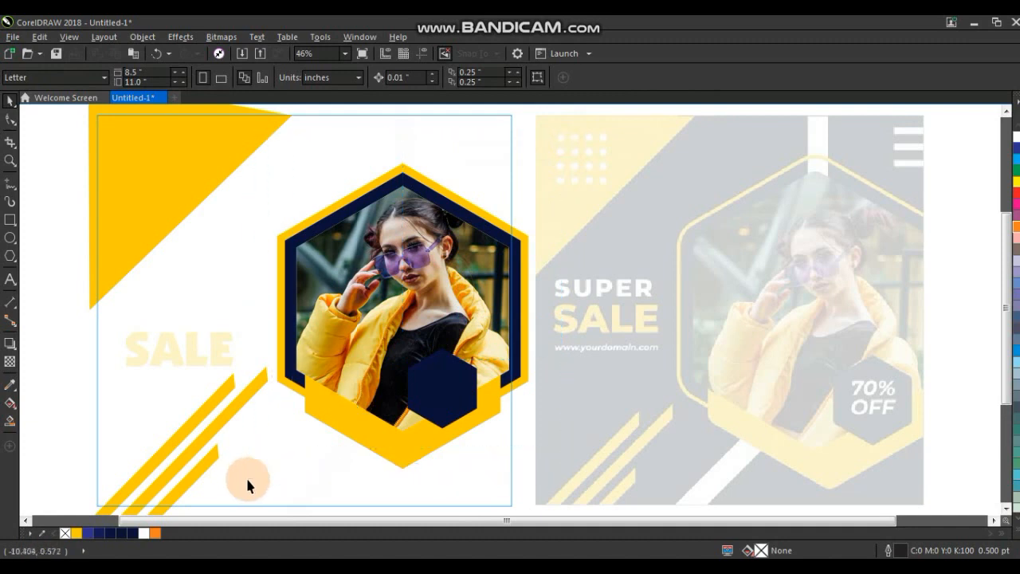
{"action": "left_click_drag", "start_coordinate": [533, 137], "coordinate": [539, 135]}
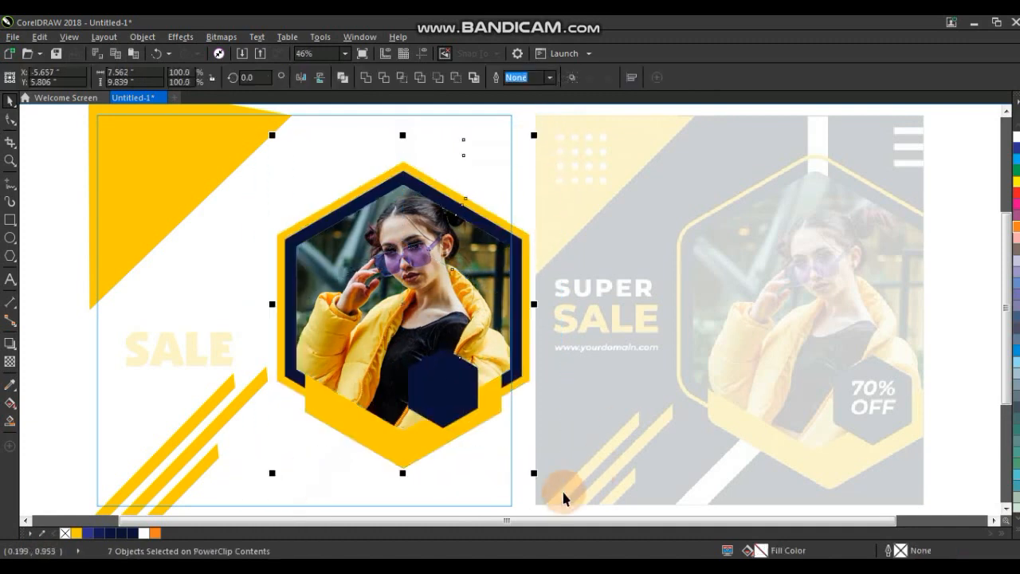
{"action": "left_click_drag", "start_coordinate": [533, 473], "coordinate": [537, 477]}
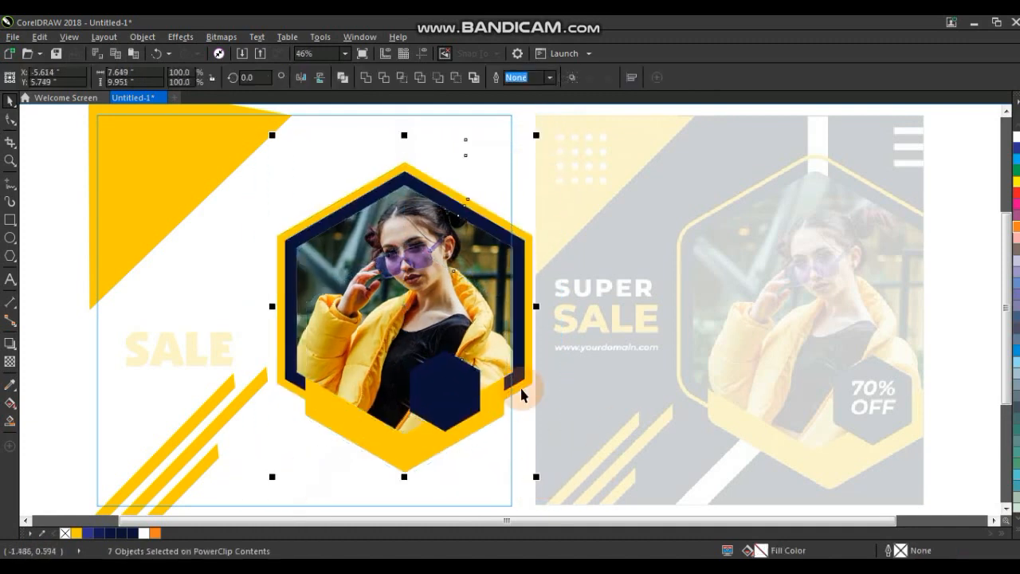
{"action": "left_click_drag", "start_coordinate": [540, 134], "coordinate": [543, 132]}
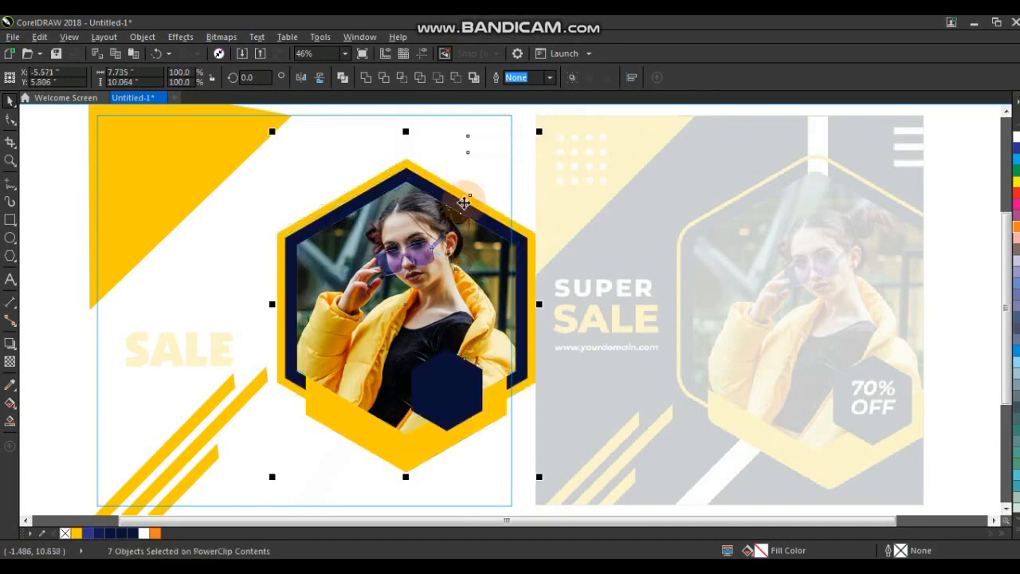
{"action": "right_click", "coordinate": [447, 233]}
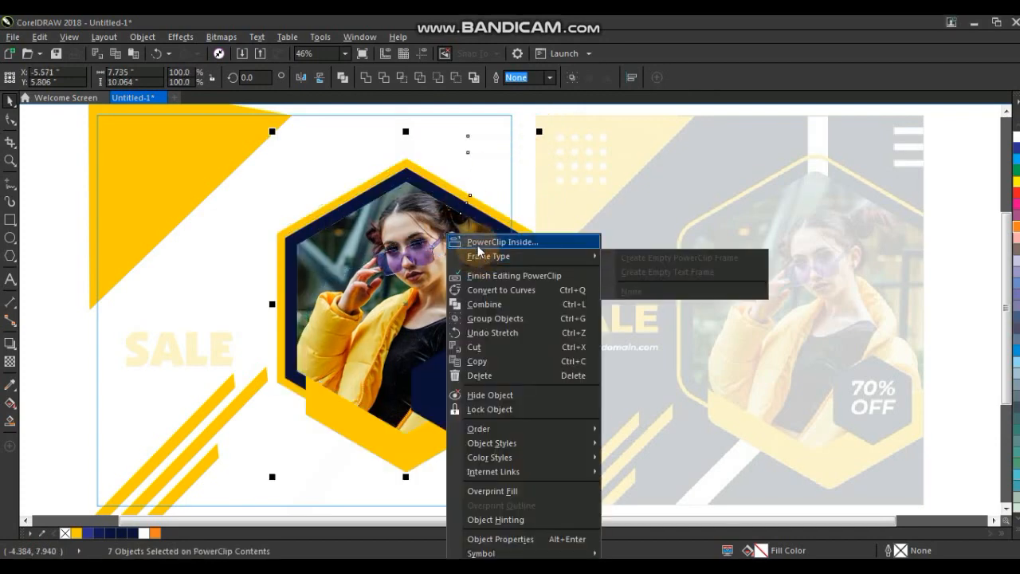
{"action": "left_click", "coordinate": [484, 275]}
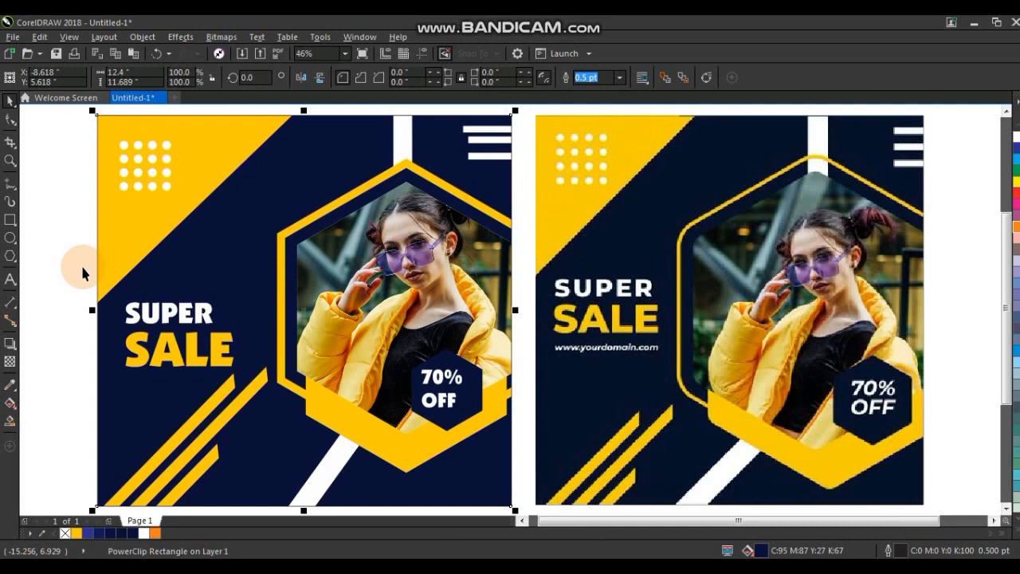
{"action": "left_click", "coordinate": [82, 274]}
Step: Zoom to the finished poster and the reference image together and compare them in full-screen preview
{"action": "left_click", "coordinate": [506, 369]}
{"action": "scroll", "coordinate": [506, 368], "scroll_direction": "down", "scroll_amount": 2}
{"action": "left_click", "coordinate": [777, 373]}
{"action": "left_click", "coordinate": [695, 360]}
{"action": "left_click_drag", "start_coordinate": [800, 216], "coordinate": [255, 494]}
{"action": "key", "text": "shift+F2"}
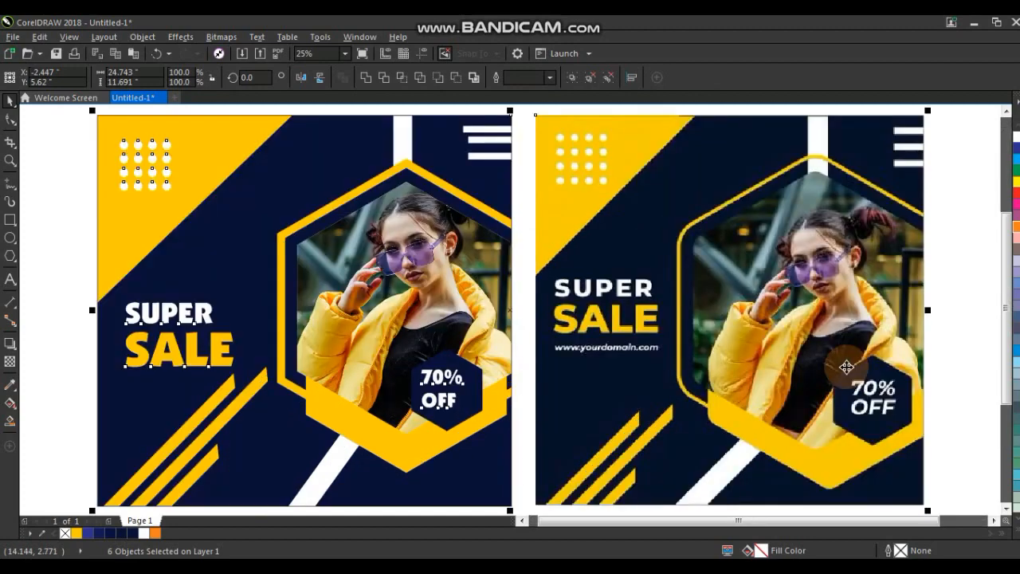
{"action": "key", "text": "F9"}
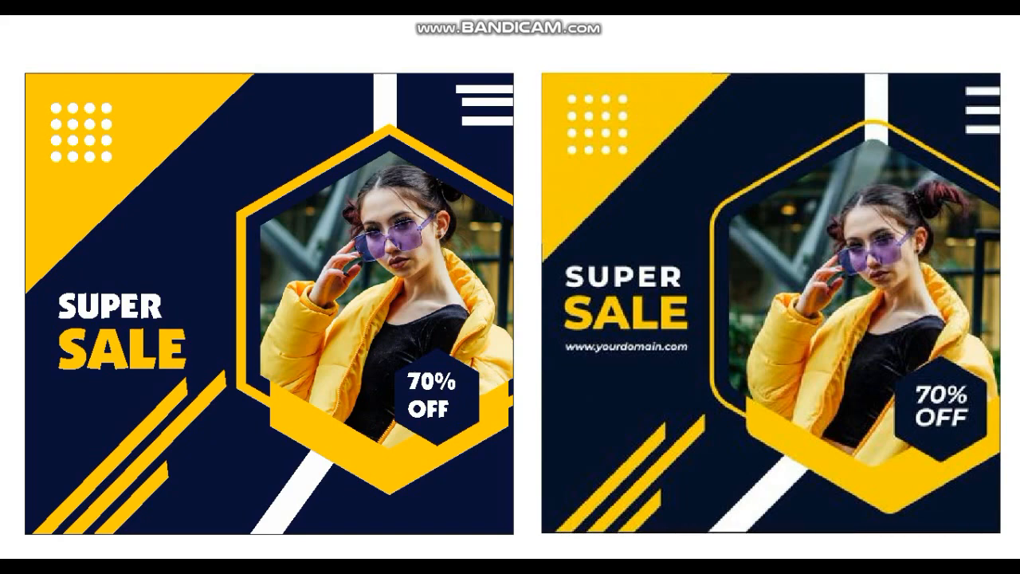
{"action": "left_click", "coordinate": [735, 313]}
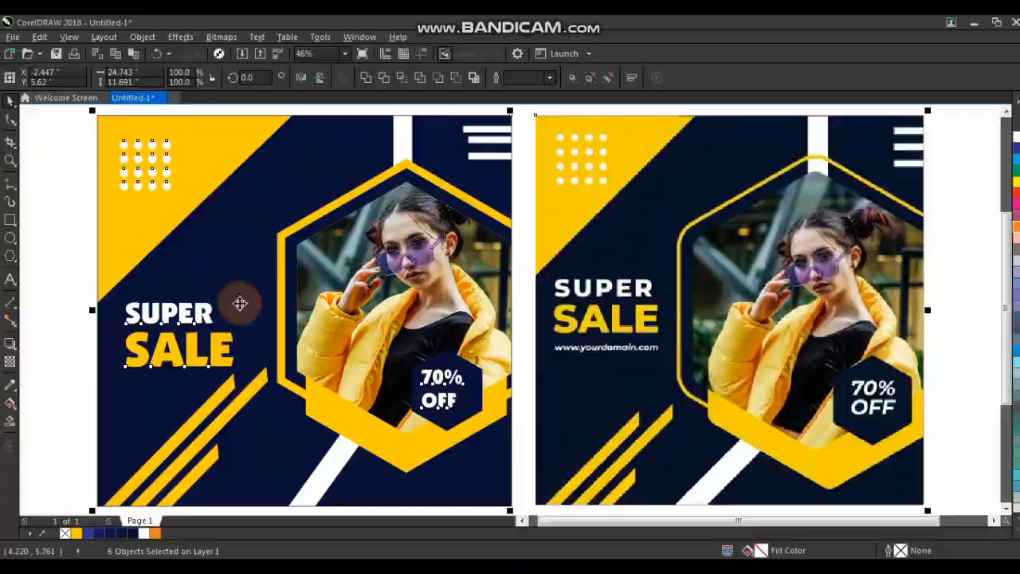